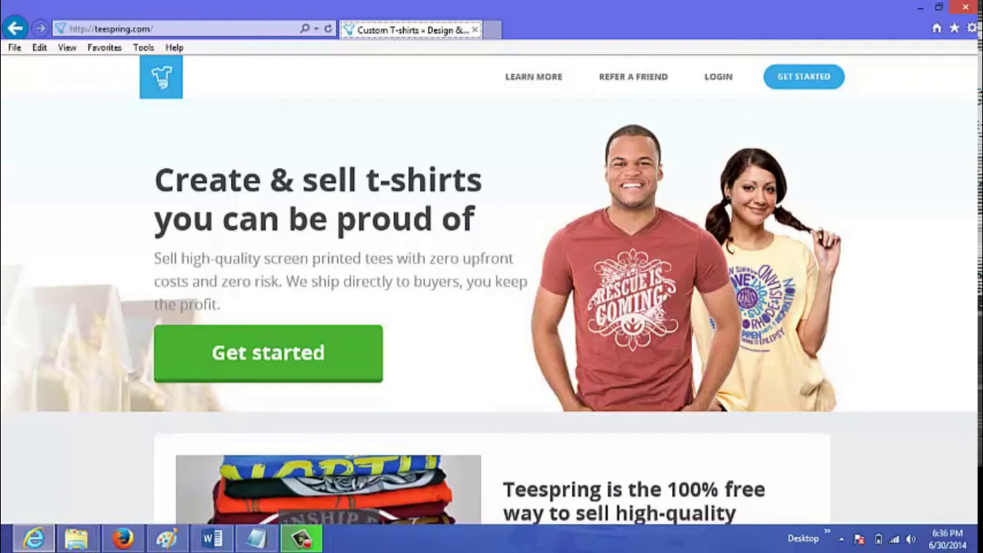
Start a new t-shirt design from the Teespring home page
{"action": "left_click", "coordinate": [214, 31]}
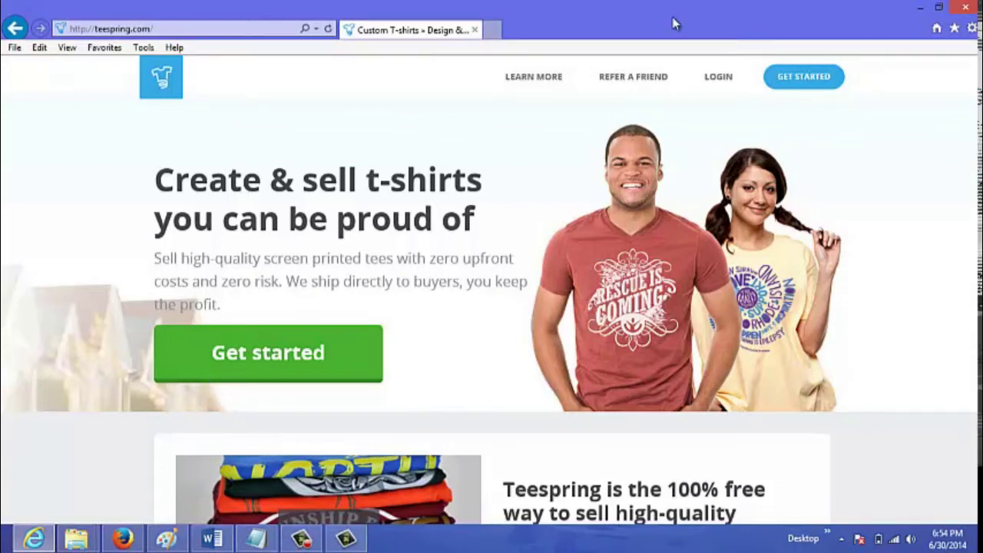
{"action": "left_click", "coordinate": [799, 83]}
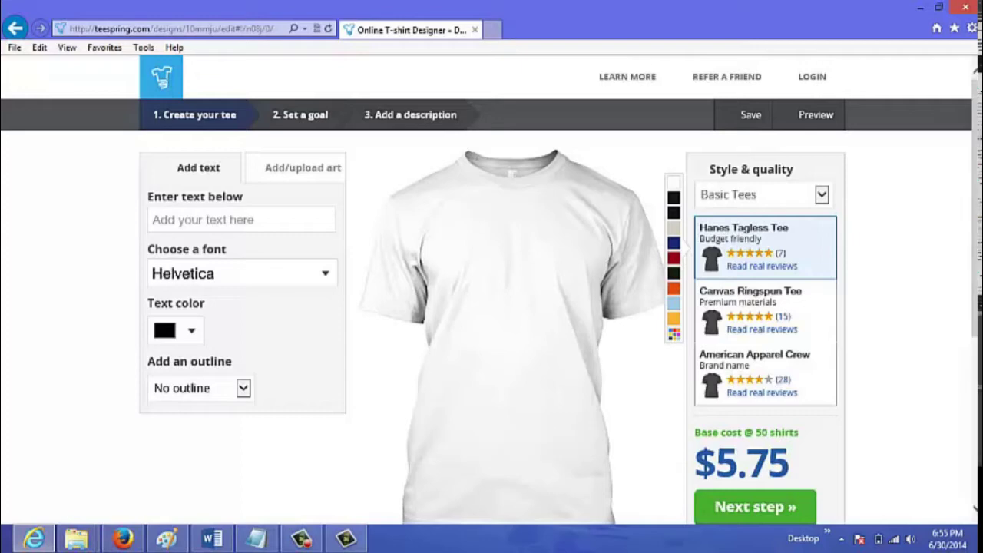
Try the Long Sleeved and Hoodies styles for the garment and return it to Basic Tees
{"action": "mouse_move", "coordinate": [976, 201]}
{"action": "left_mouse_down"}
{"action": "mouse_move", "coordinate": [977, 272]}
{"action": "mouse_move", "coordinate": [977, 220]}
{"action": "left_mouse_up"}
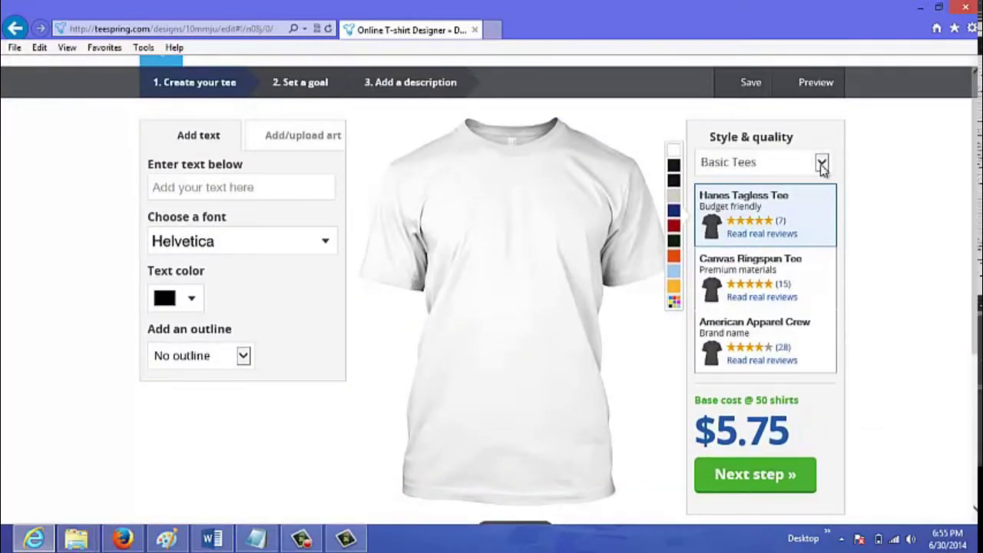
{"action": "left_click", "coordinate": [822, 164]}
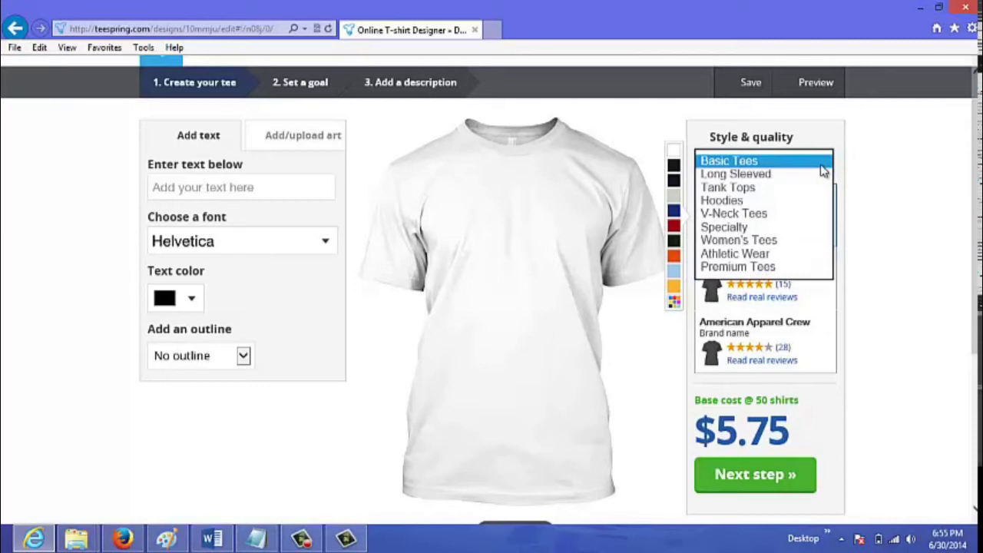
{"action": "left_click", "coordinate": [759, 175]}
{"action": "left_click", "coordinate": [823, 165]}
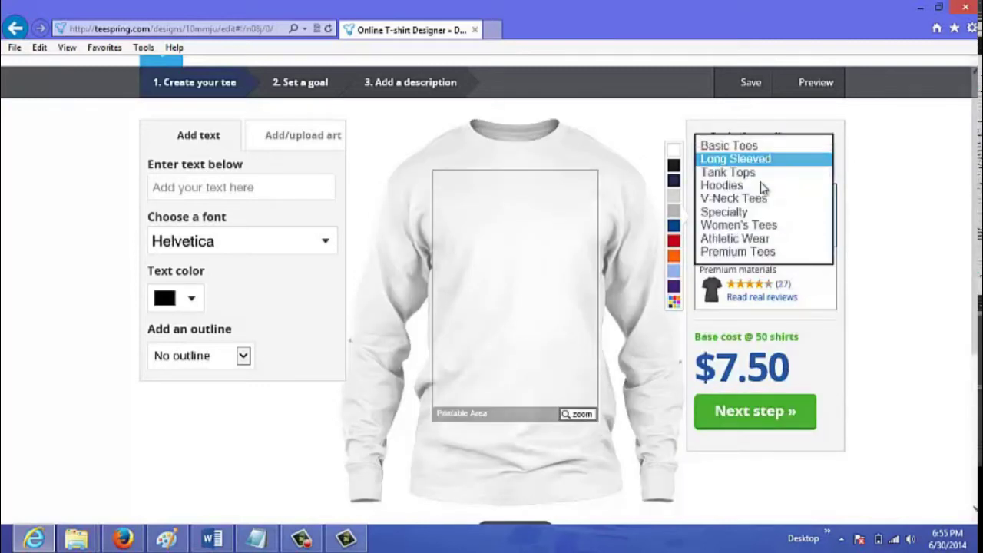
{"action": "left_click", "coordinate": [757, 185]}
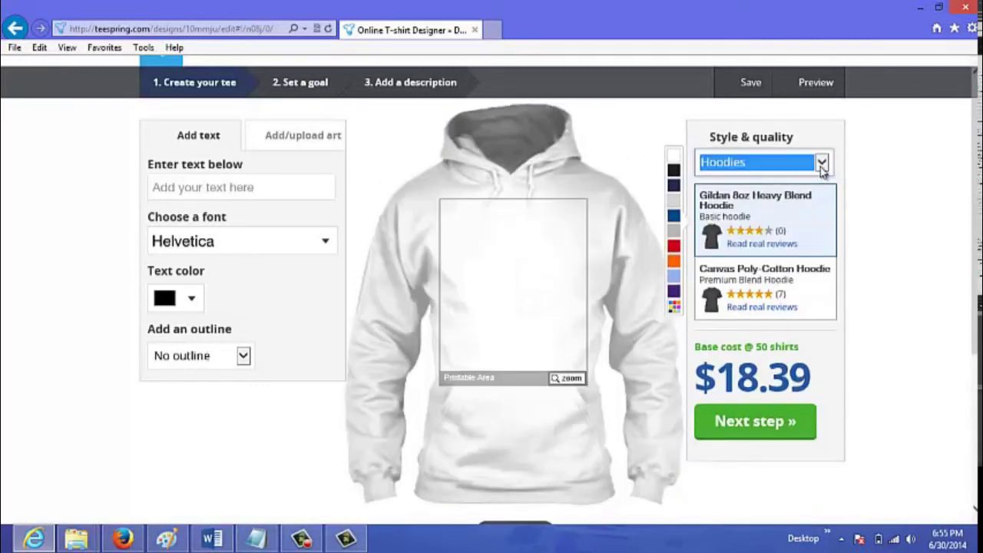
{"action": "left_click", "coordinate": [821, 164]}
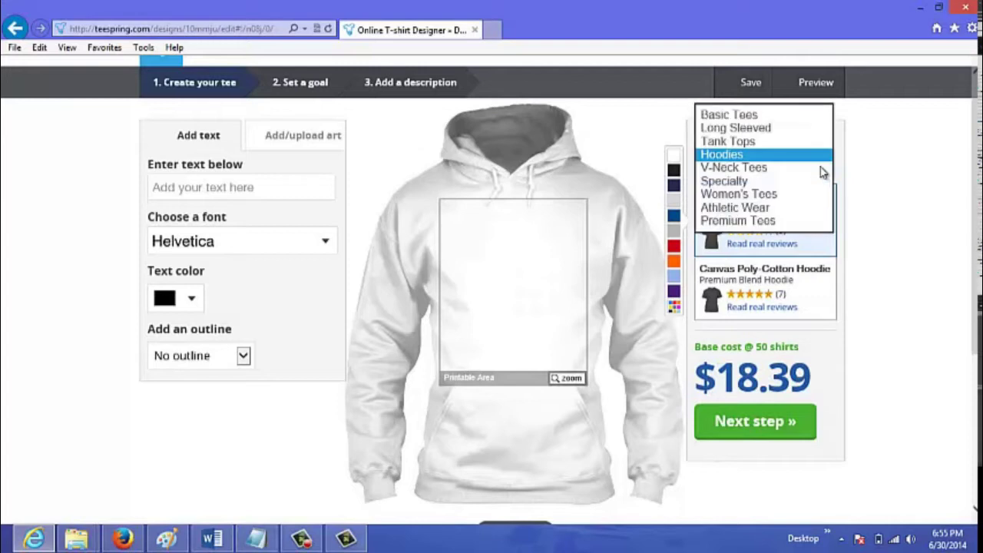
{"action": "left_click", "coordinate": [749, 116]}
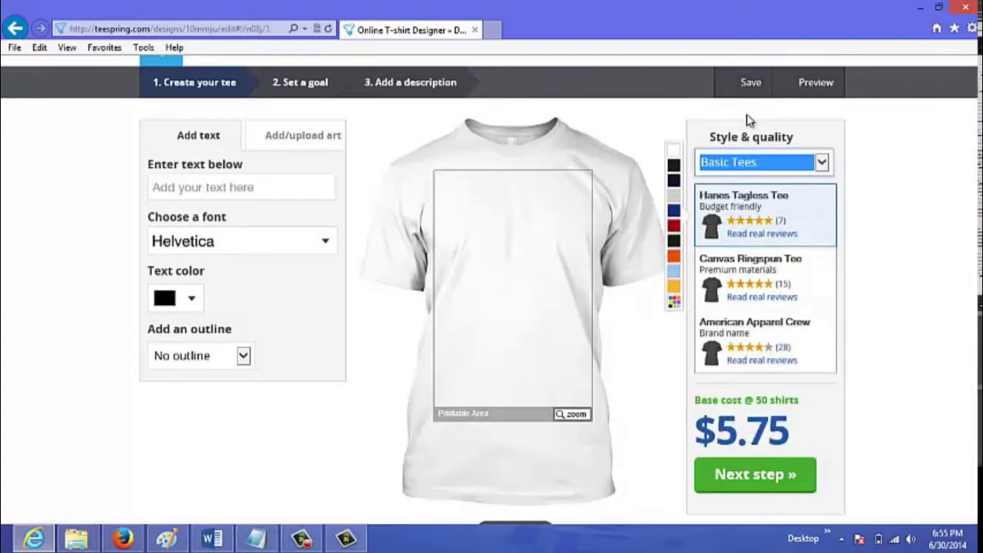
Add the tea pot icon from the art library's Food & Drink category to the front of the shirt
{"action": "left_click", "coordinate": [191, 189]}
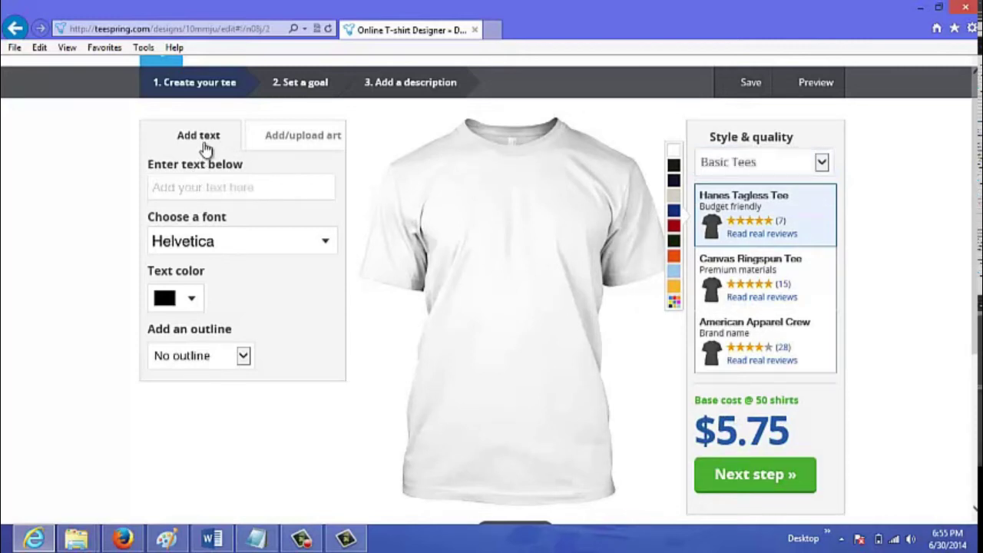
{"action": "left_click", "coordinate": [302, 139]}
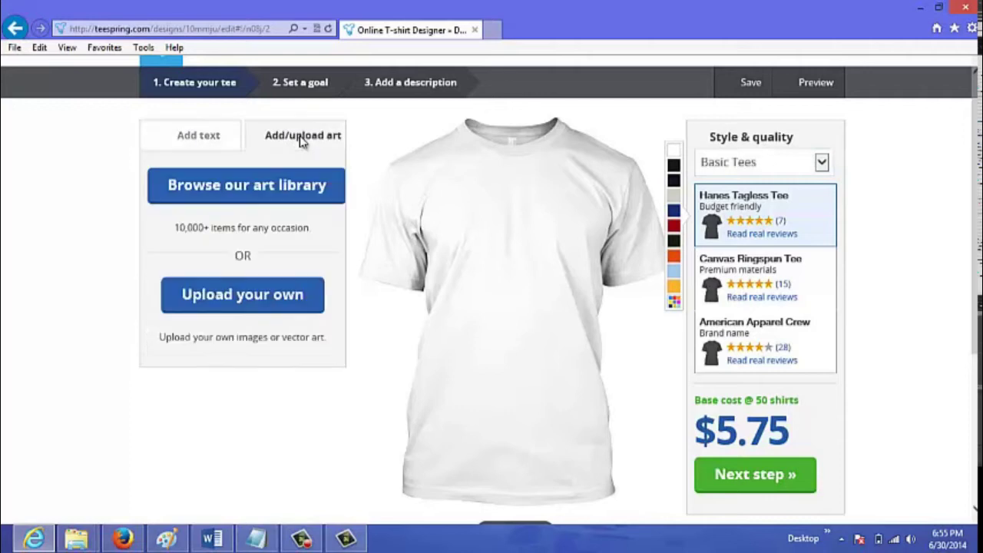
{"action": "left_click", "coordinate": [254, 201]}
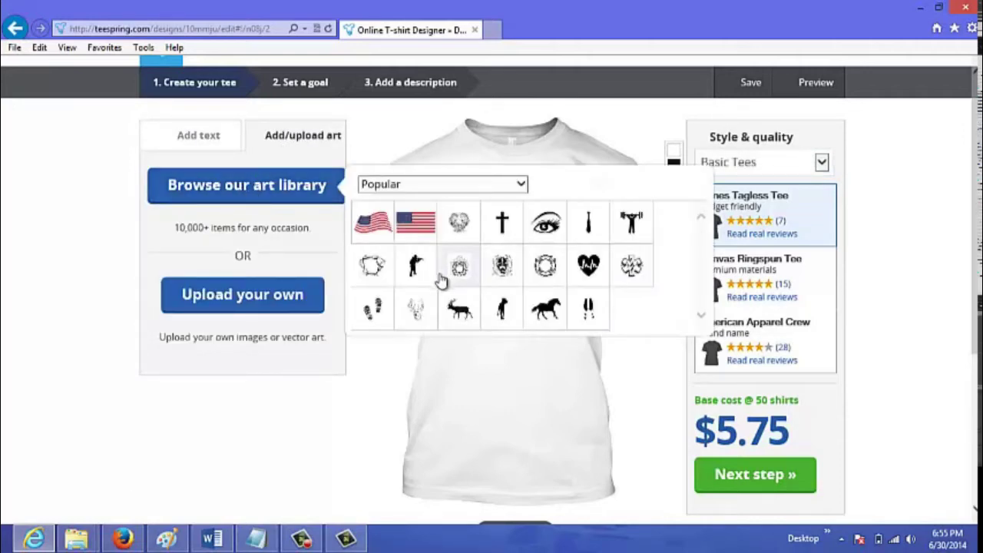
{"action": "left_click", "coordinate": [521, 186]}
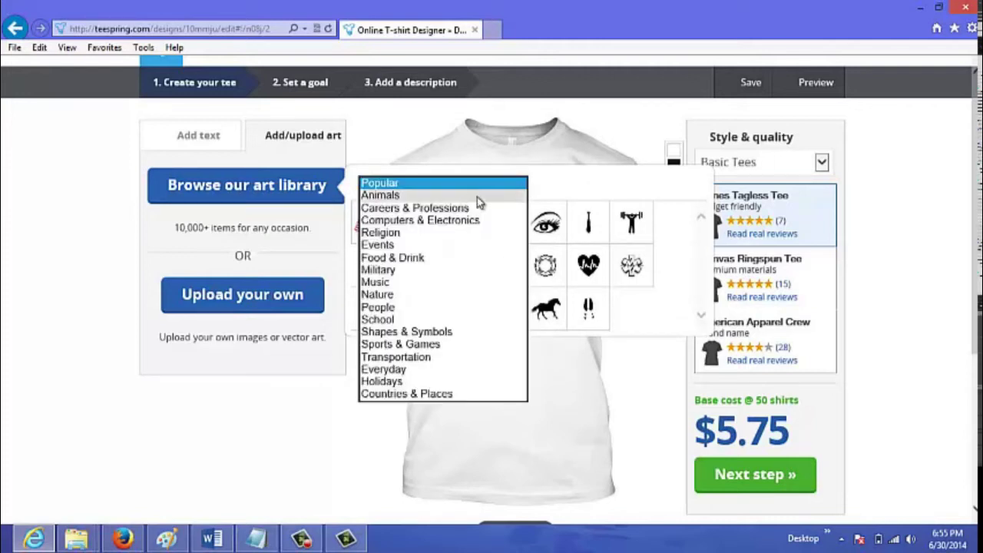
{"action": "left_click", "coordinate": [424, 263]}
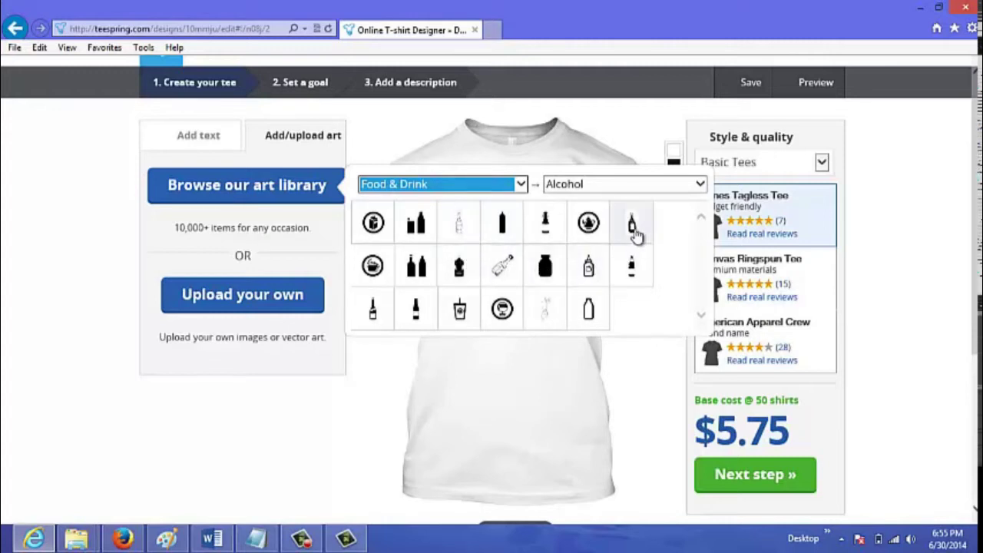
{"action": "left_click", "coordinate": [590, 224]}
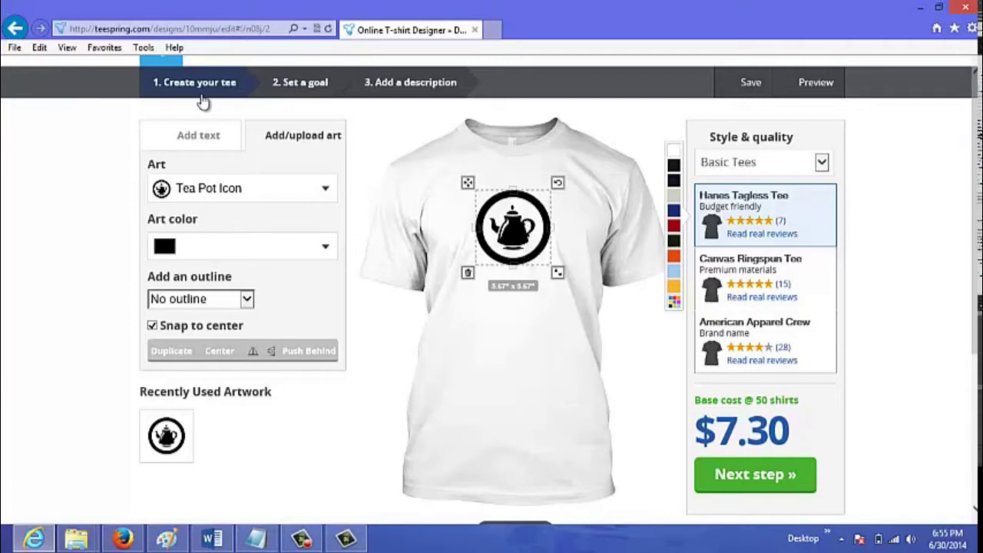
Change the shirt color to Black
{"action": "left_click", "coordinate": [287, 146]}
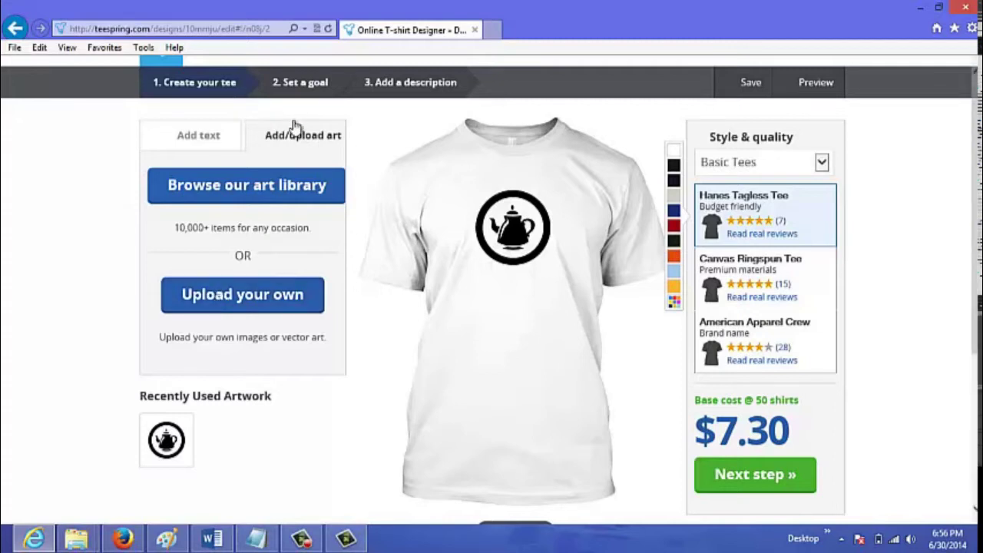
{"action": "left_click", "coordinate": [189, 140]}
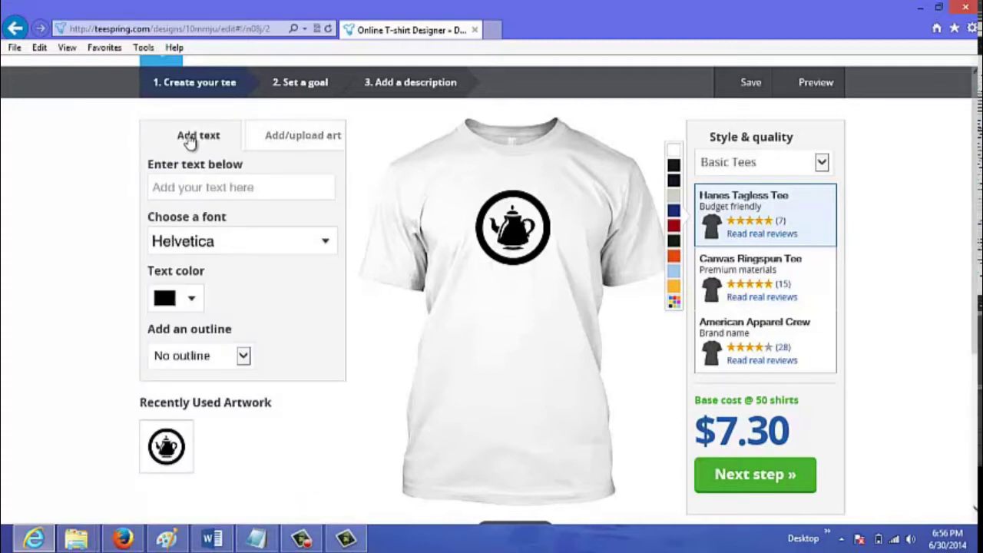
{"action": "left_click", "coordinate": [181, 187]}
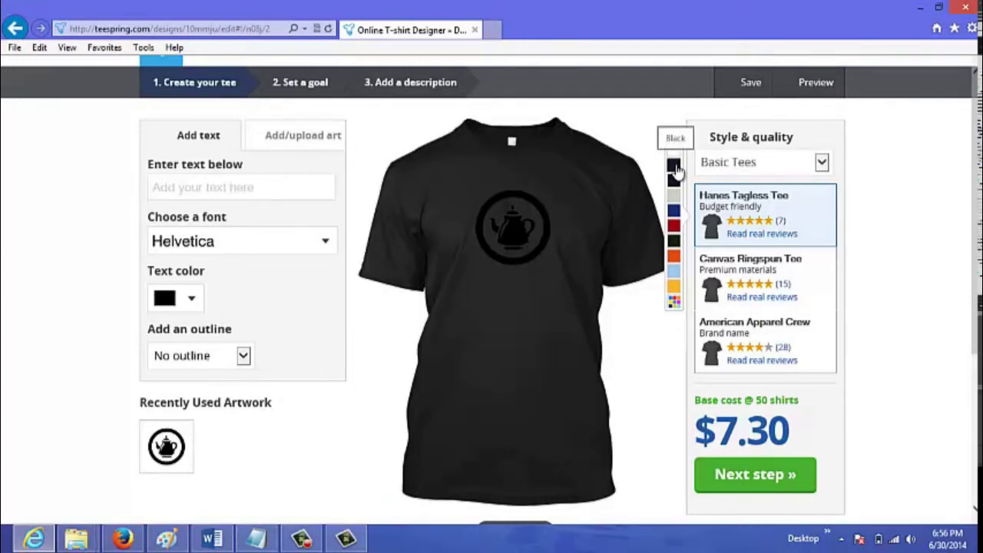
{"action": "left_click", "coordinate": [674, 168]}
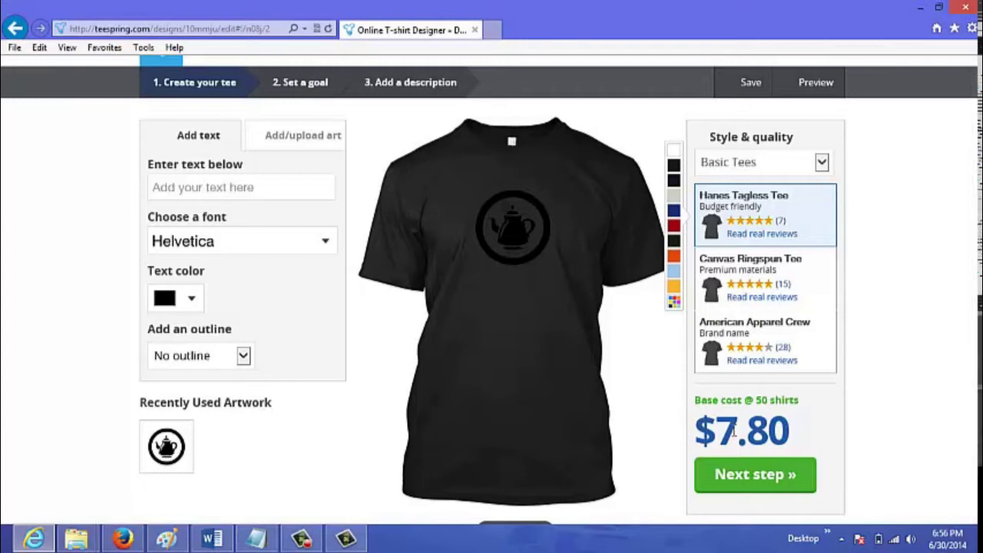
Add the text "Awesome" in white and place it just below the tea pot artwork
{"action": "left_click", "coordinate": [219, 184]}
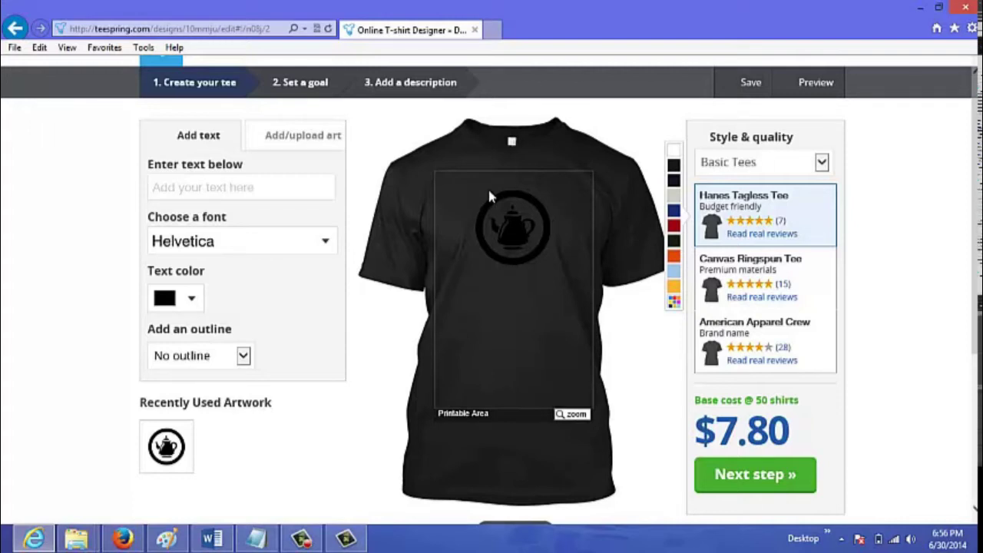
{"action": "type", "text": "A"}
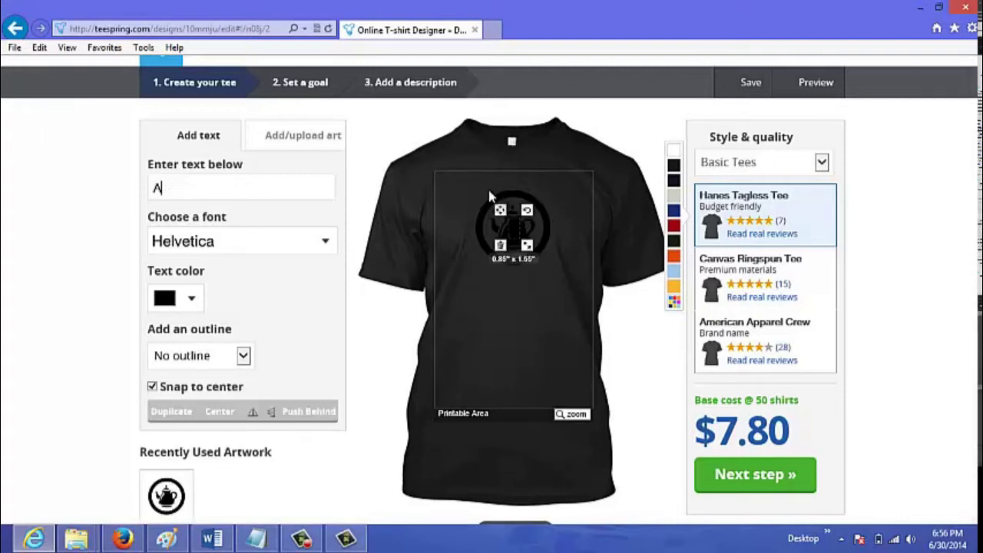
{"action": "type", "text": "wesome"}
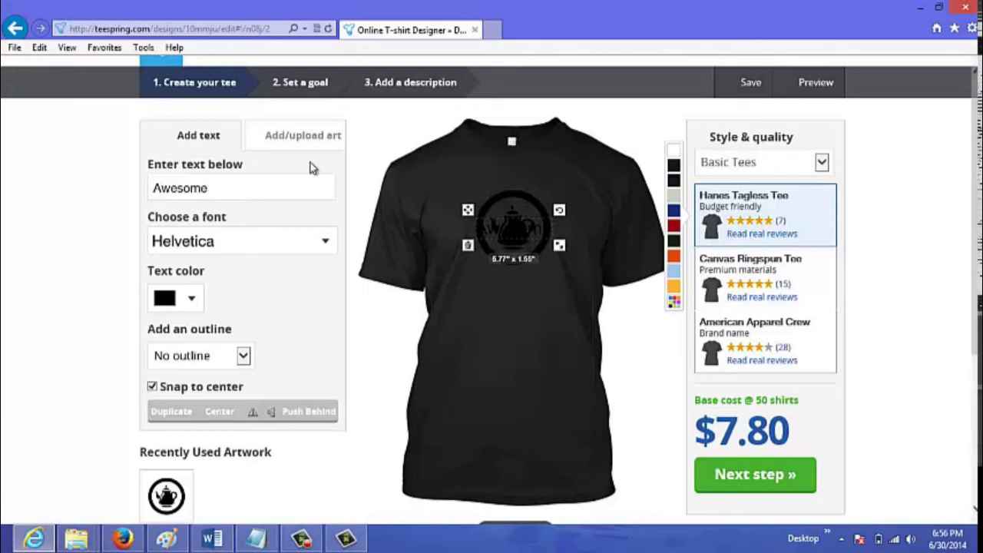
{"action": "left_click", "coordinate": [192, 298]}
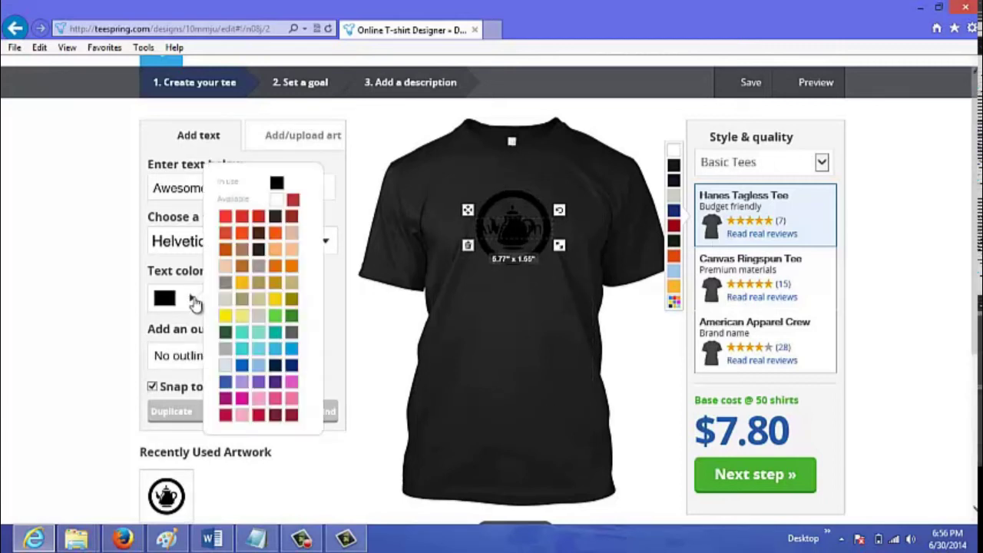
{"action": "left_click", "coordinate": [276, 202]}
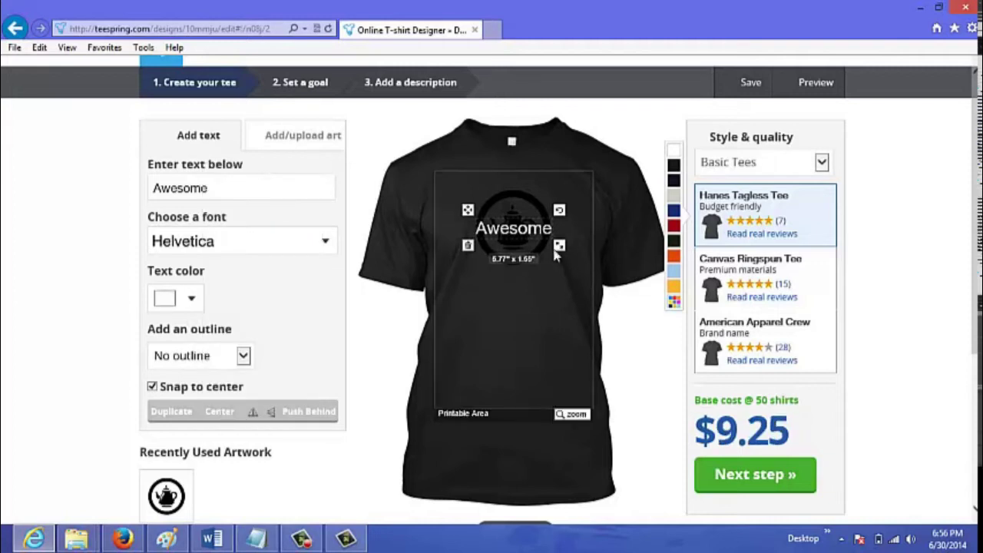
{"action": "left_click_drag", "start_coordinate": [511, 233], "coordinate": [516, 303]}
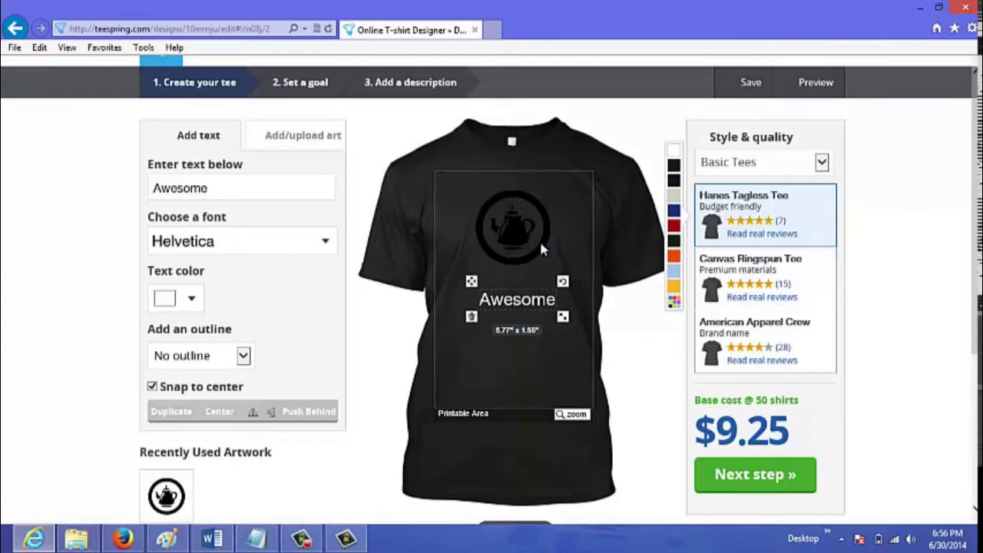
Recolor the tea pot artwork on the shirt to white and deselect it
{"action": "left_click", "coordinate": [519, 218]}
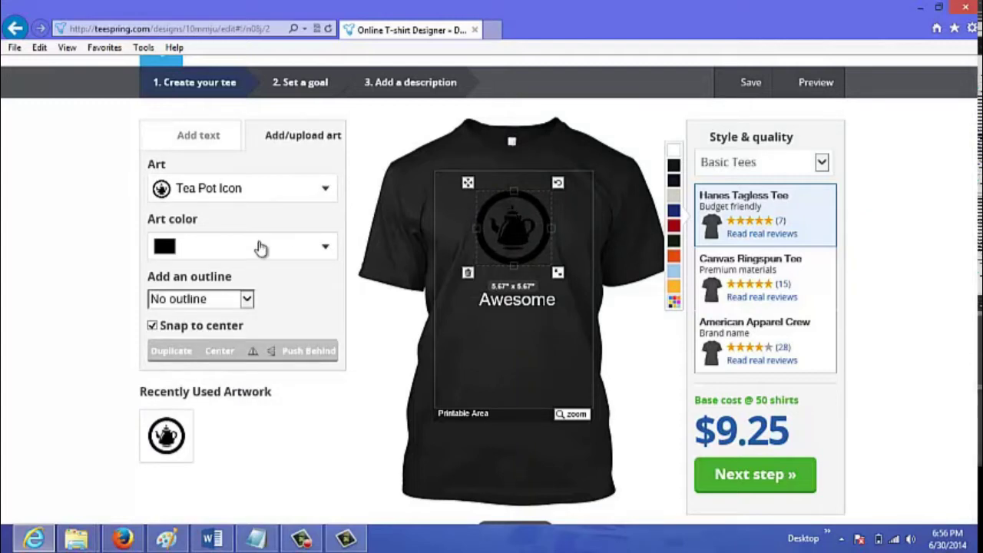
{"action": "left_click", "coordinate": [324, 247]}
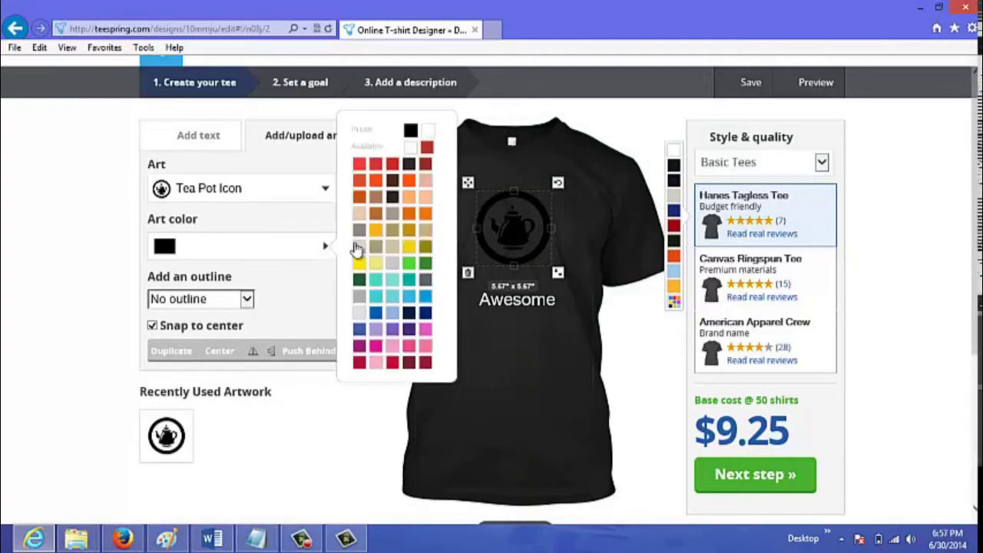
{"action": "left_click", "coordinate": [410, 146]}
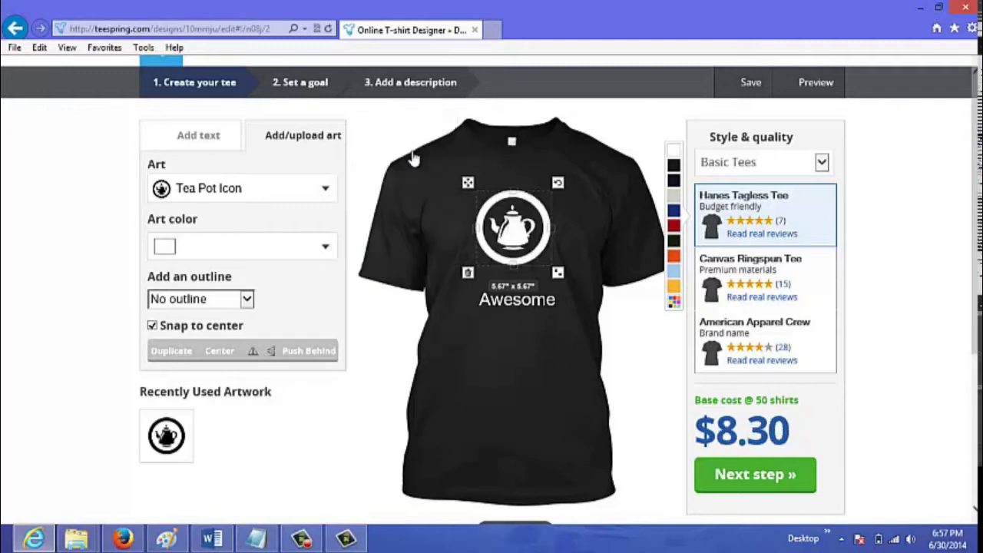
{"action": "left_click", "coordinate": [202, 136]}
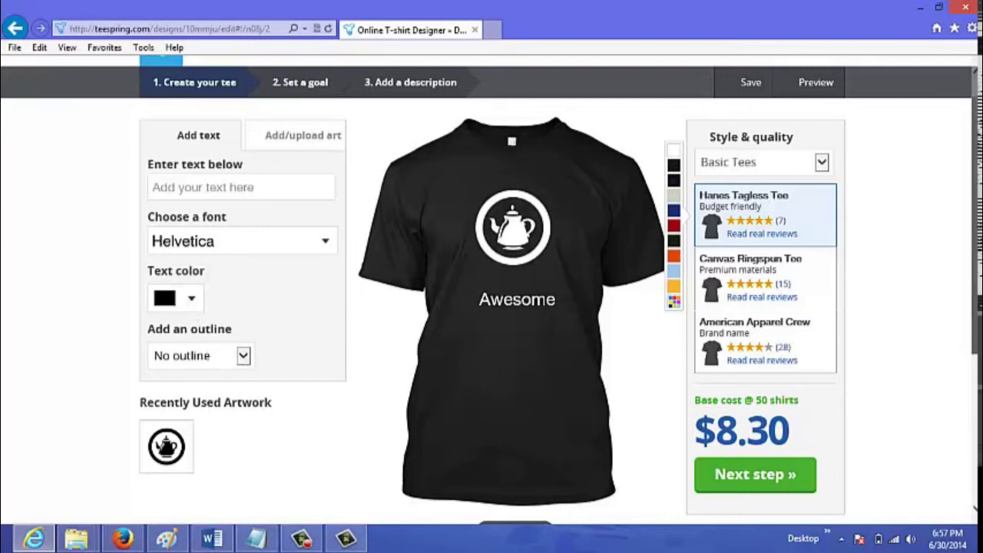
Proceed to the goal-setting stage and set the sales goal to 20 shirts
{"action": "scroll", "coordinate": [331, 346], "scroll_direction": "down", "scroll_amount": 1}
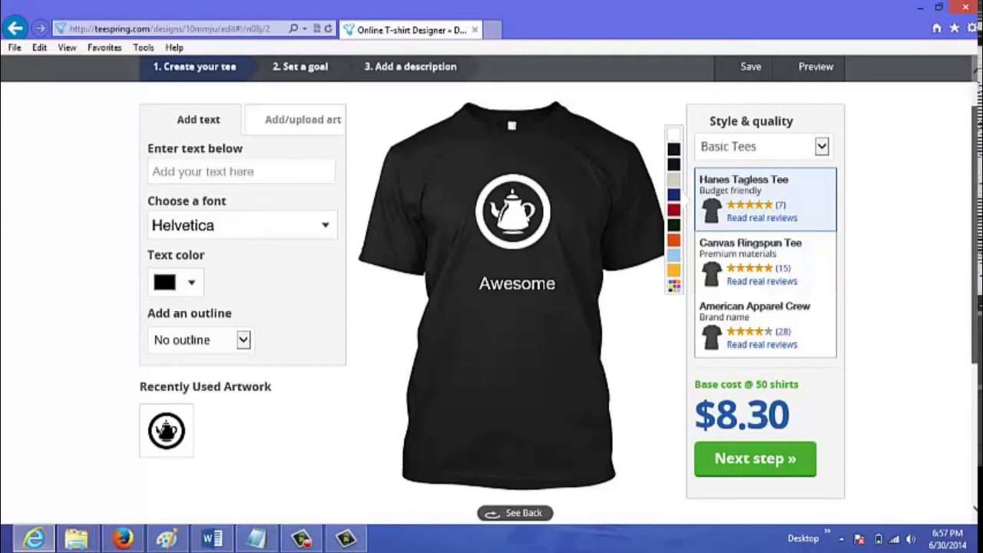
{"action": "scroll", "coordinate": [976, 200], "scroll_direction": "down", "scroll_amount": 1}
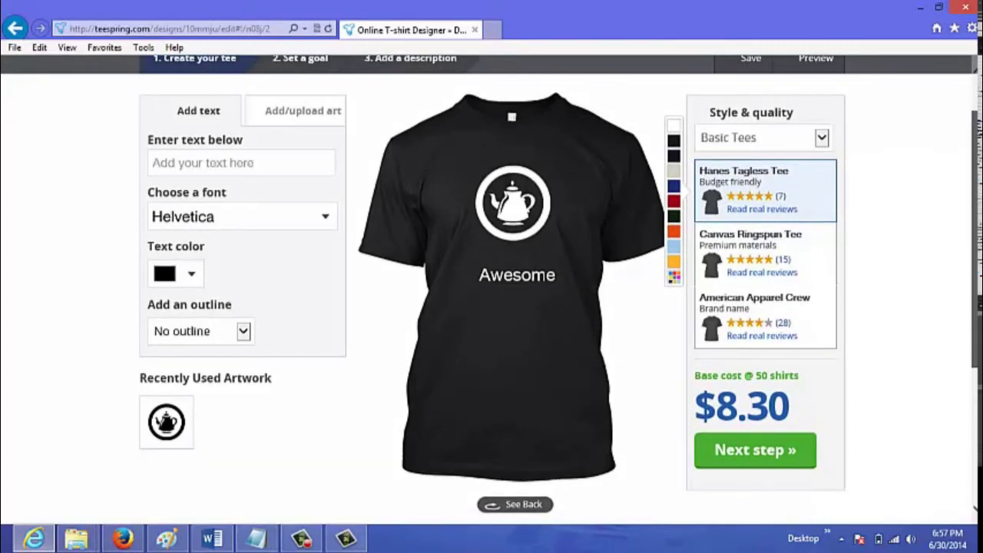
{"action": "scroll", "coordinate": [976, 199], "scroll_direction": "down", "scroll_amount": 1}
{"action": "scroll", "coordinate": [977, 199], "scroll_direction": "up", "scroll_amount": 1}
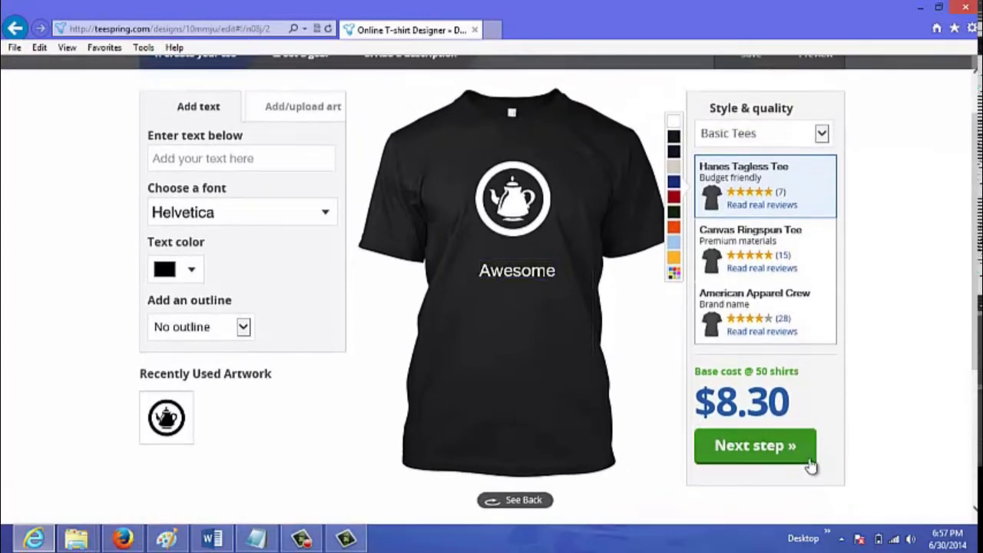
{"action": "left_click", "coordinate": [732, 450]}
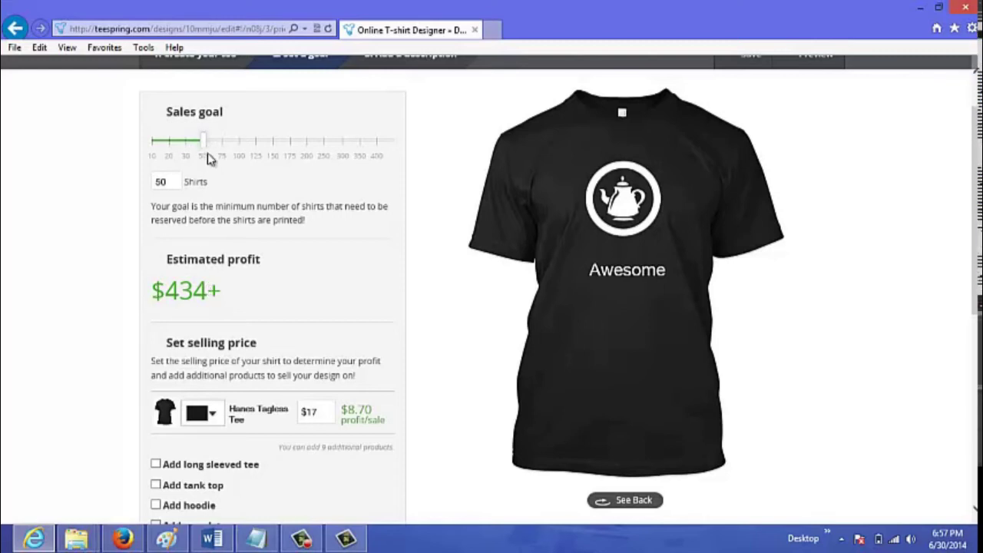
{"action": "left_click_drag", "start_coordinate": [202, 153], "coordinate": [170, 156]}
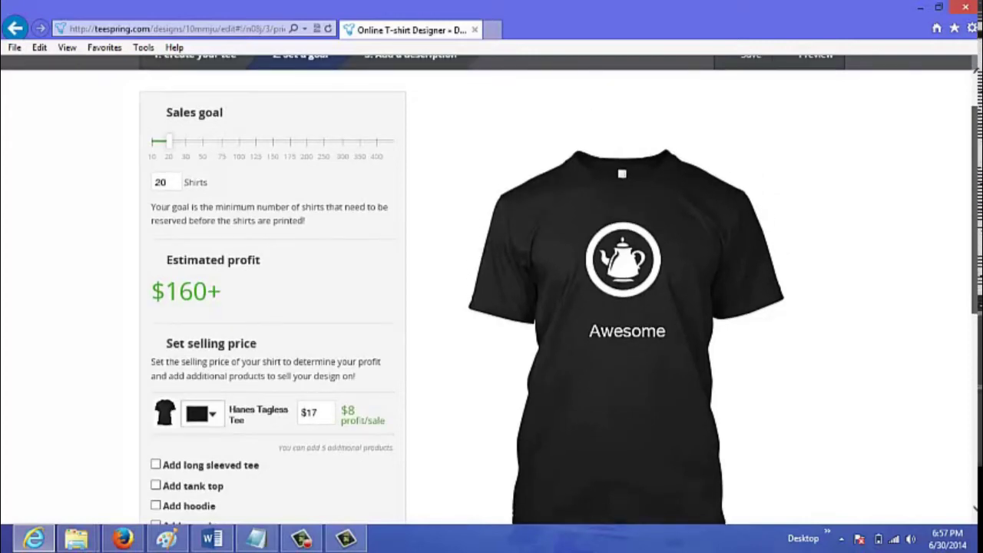
Add the women's tee as an additional product for this design
{"action": "scroll", "coordinate": [361, 332], "scroll_direction": "down", "scroll_amount": 2}
{"action": "scroll", "coordinate": [345, 330], "scroll_direction": "down", "scroll_amount": 2}
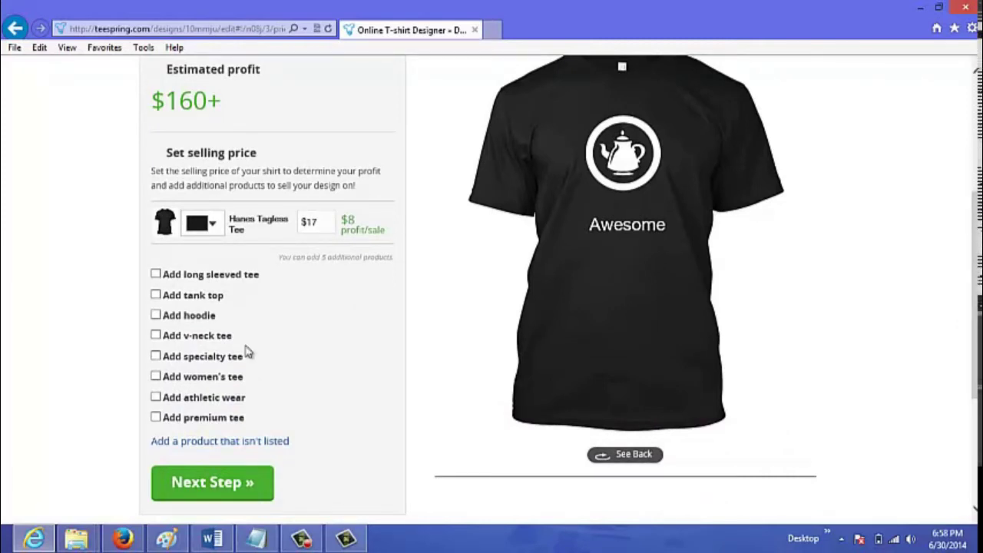
{"action": "left_click", "coordinate": [157, 375]}
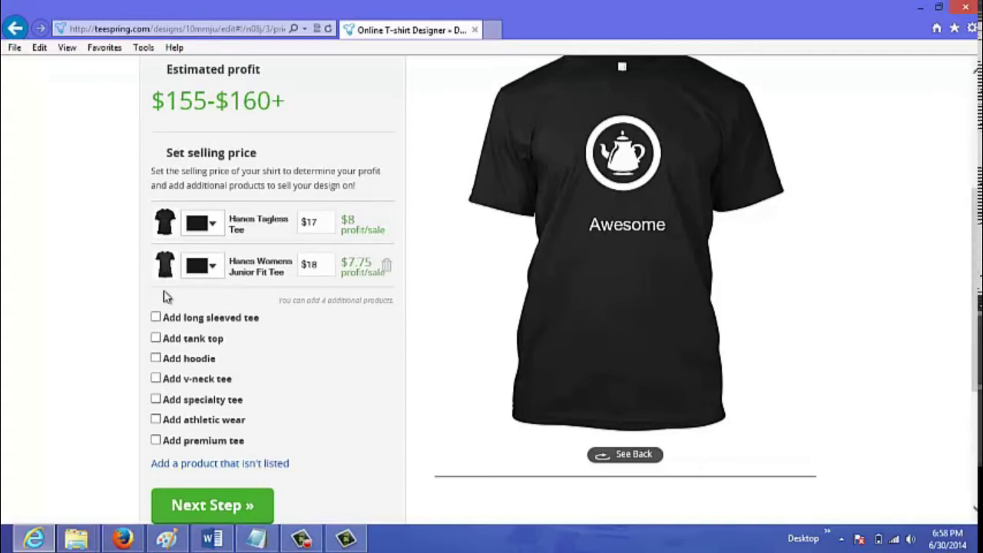
Set the selling price of both the Hanes Tagless Tee and the Hanes Womens Junior Fit Tee to $19
{"action": "left_click", "coordinate": [325, 220]}
{"action": "key", "text": "BackSpace"}
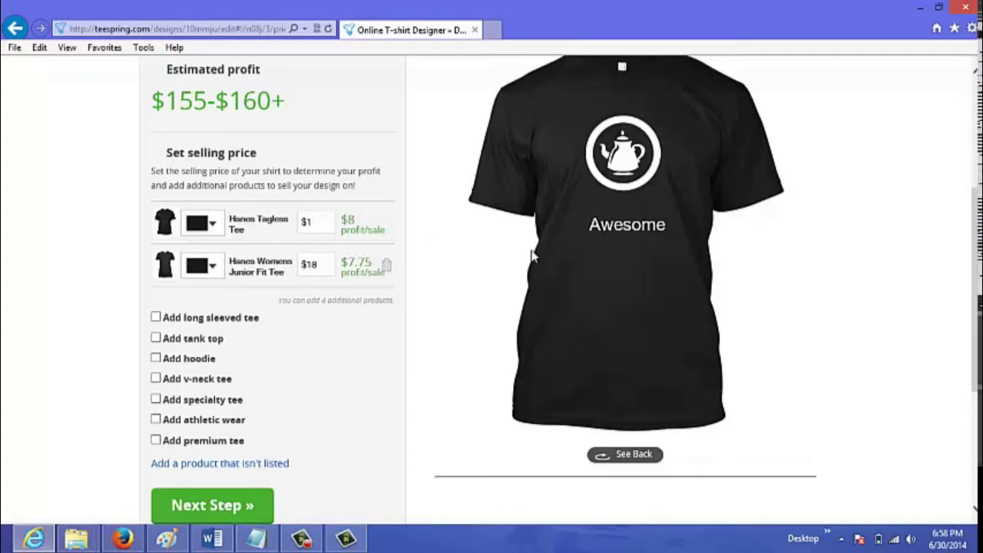
{"action": "type", "text": "9"}
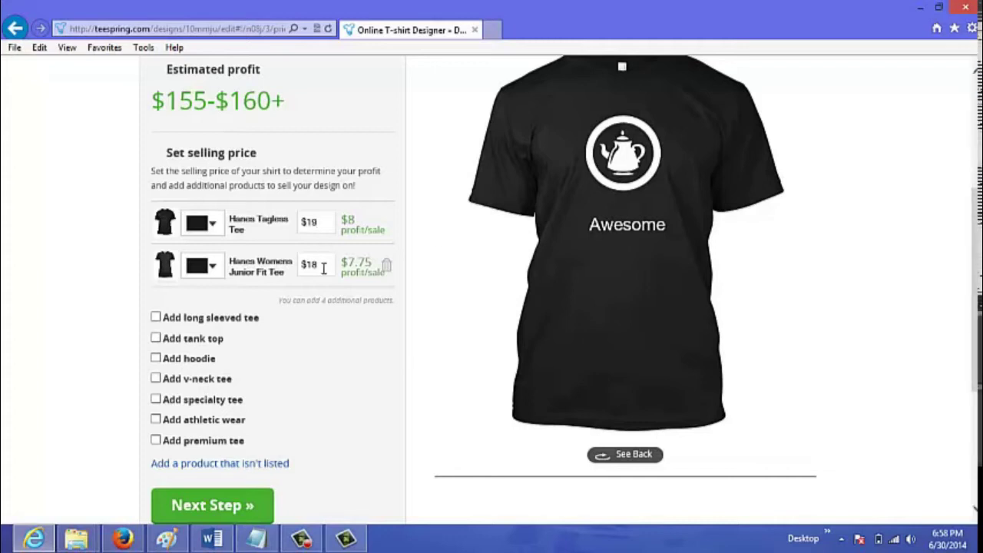
{"action": "left_click", "coordinate": [323, 266]}
{"action": "key", "text": "BackSpace"}
{"action": "type", "text": "9"}
{"action": "left_click", "coordinate": [929, 302]}
Proceed to the description stage and visit the campaign title and description fields without entering text
{"action": "left_click_drag", "start_coordinate": [976, 310], "coordinate": [977, 370]}
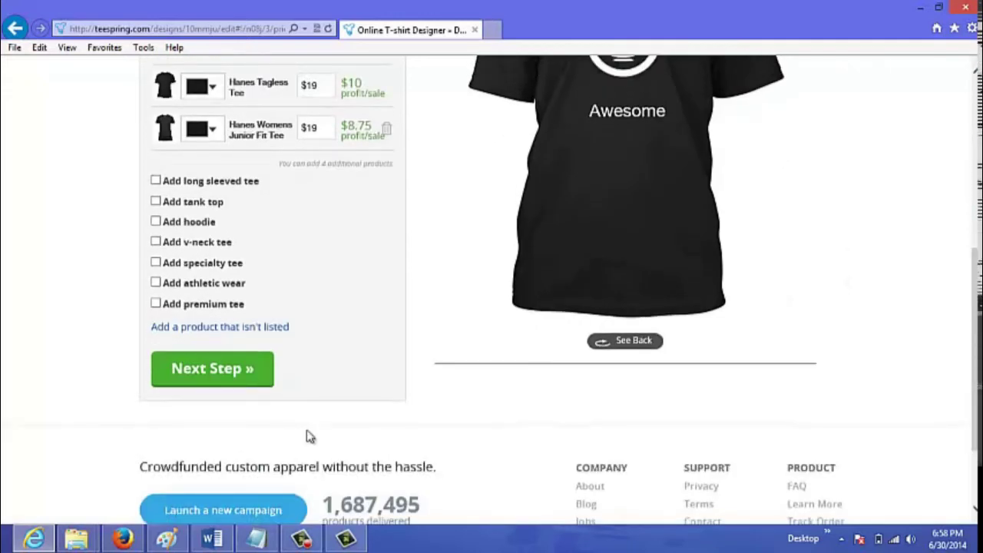
{"action": "left_click", "coordinate": [188, 371]}
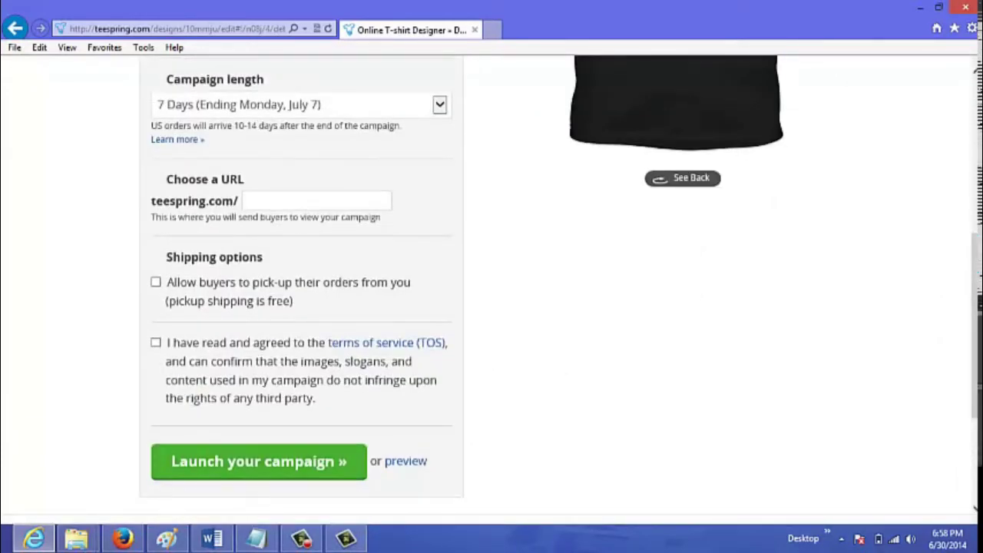
{"action": "left_click_drag", "start_coordinate": [975, 326], "coordinate": [975, 170]}
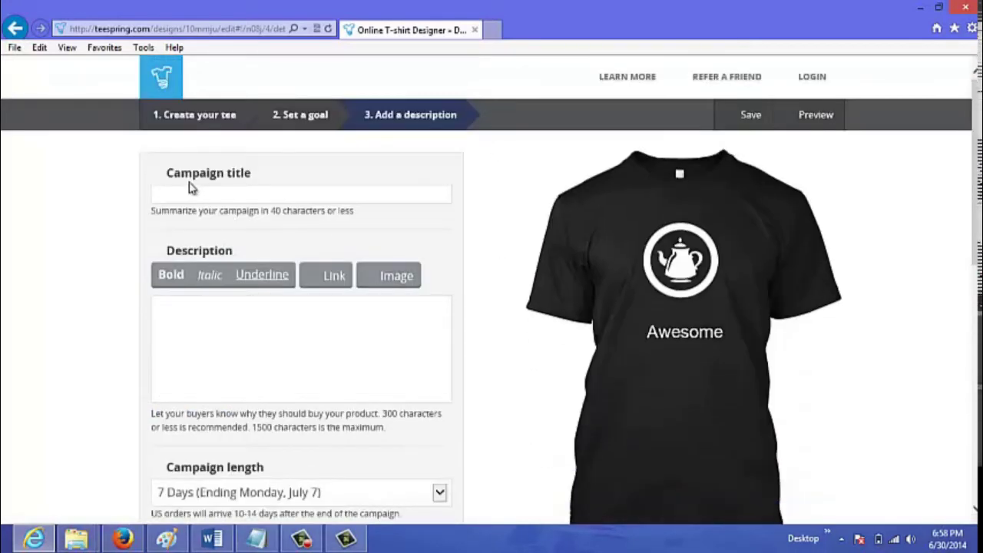
{"action": "left_click", "coordinate": [174, 196]}
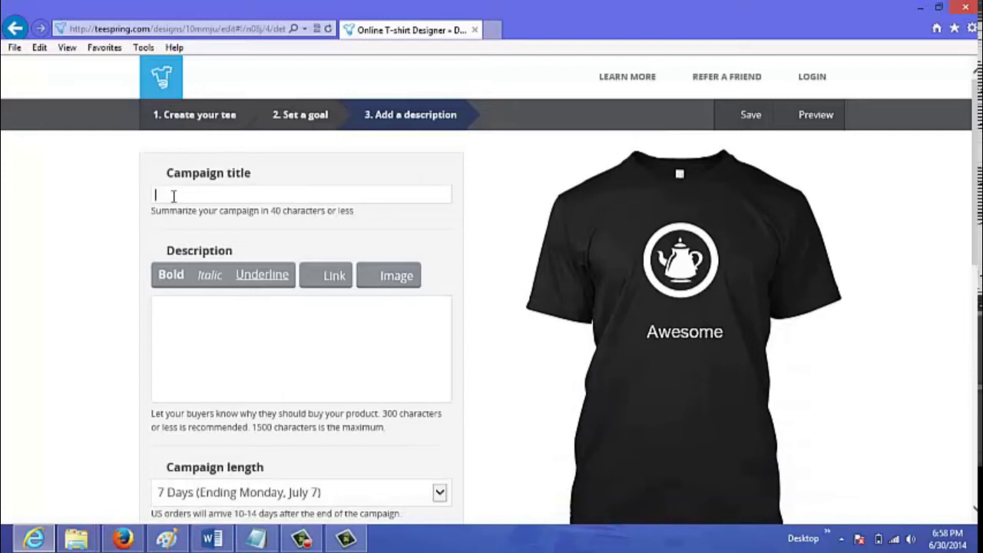
{"action": "left_click", "coordinate": [207, 327]}
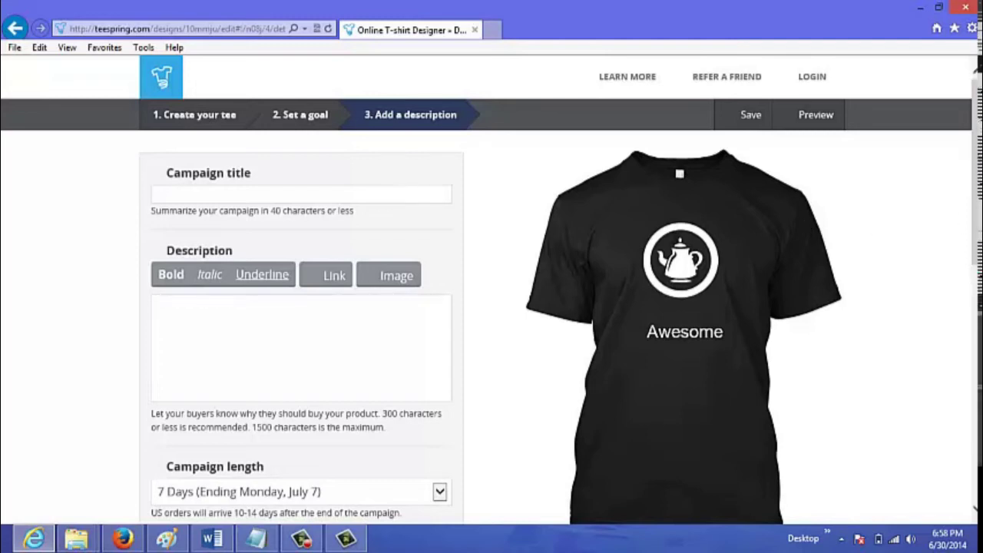
Choose a campaign length of 7 days, ending Monday, July 7
{"action": "scroll", "coordinate": [734, 258], "scroll_direction": "down", "scroll_amount": 5}
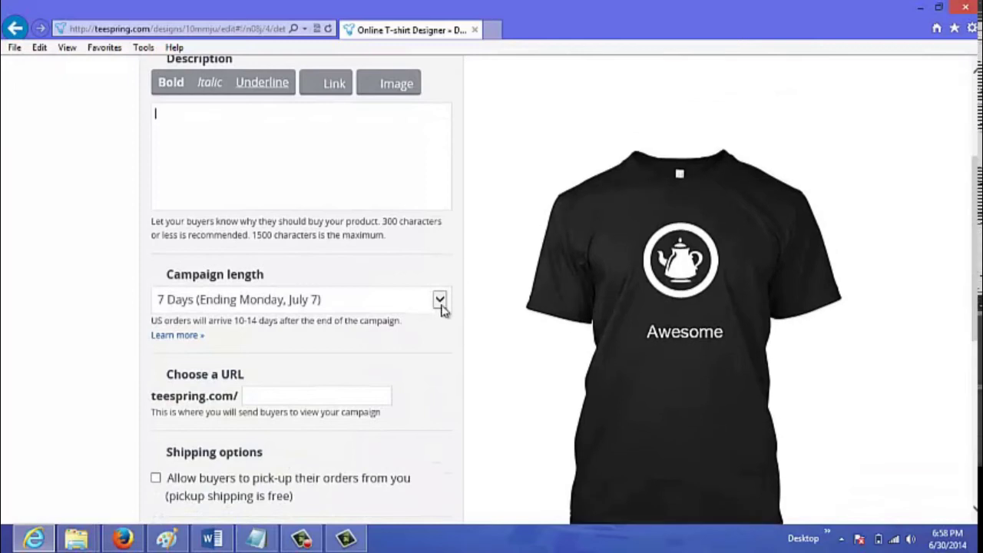
{"action": "left_click", "coordinate": [439, 300]}
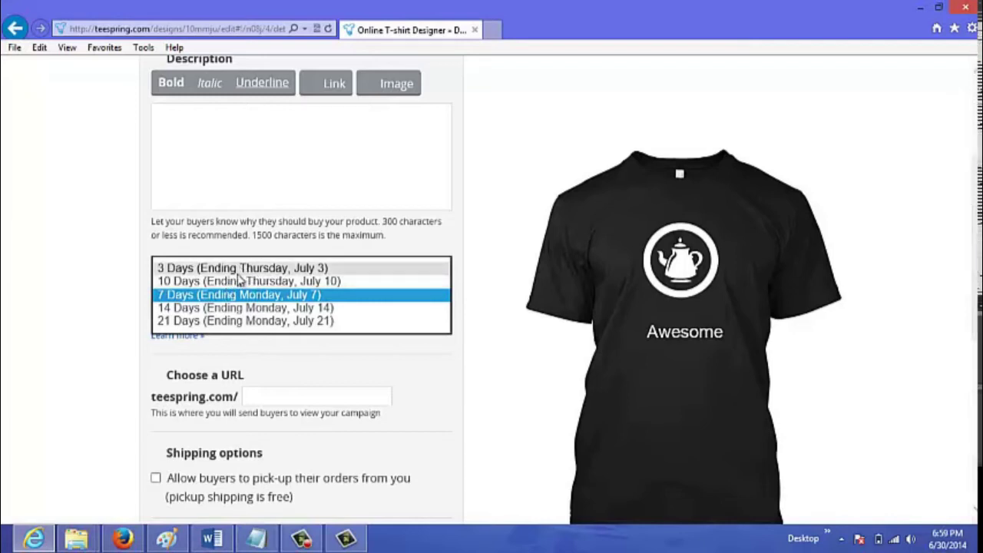
{"action": "left_click", "coordinate": [231, 299]}
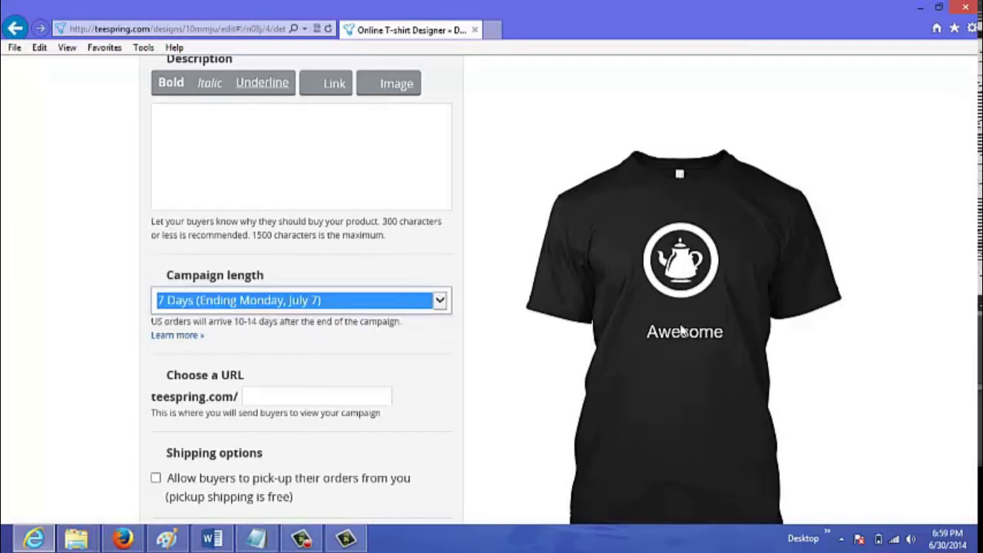
Enter "awesometest" as the campaign's teespring.com URL and submit the form
{"action": "scroll", "coordinate": [280, 283], "scroll_direction": "down", "scroll_amount": 3}
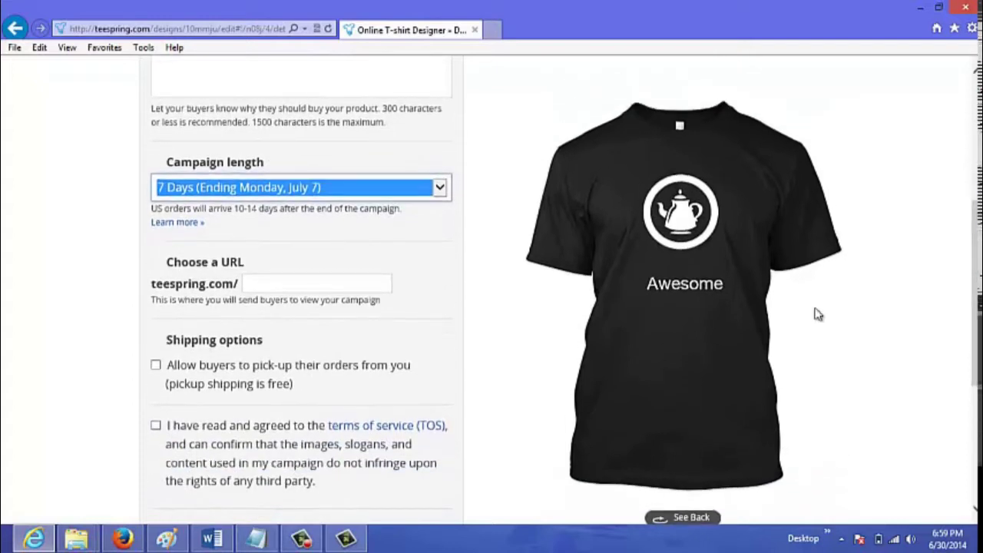
{"action": "left_click", "coordinate": [278, 283]}
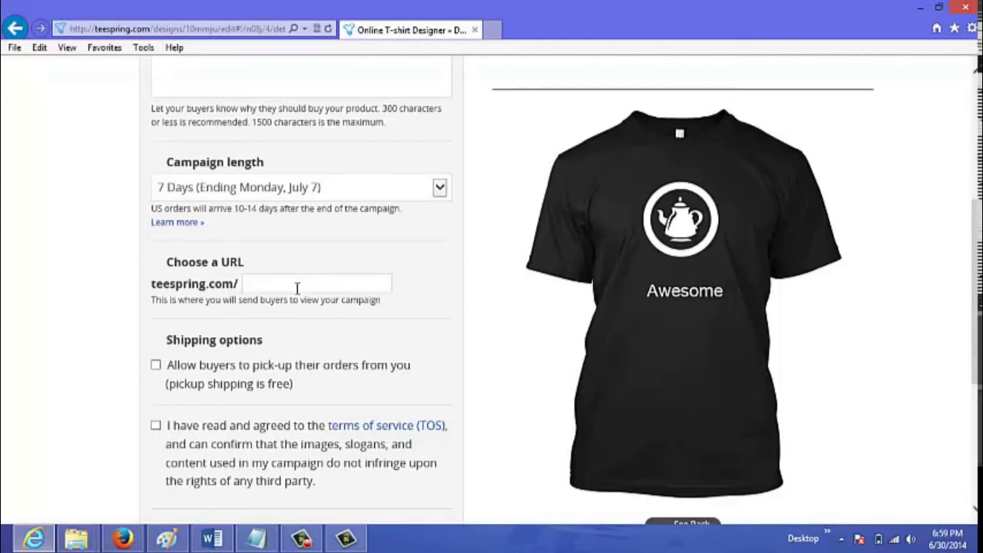
{"action": "type", "text": "awesometea"}
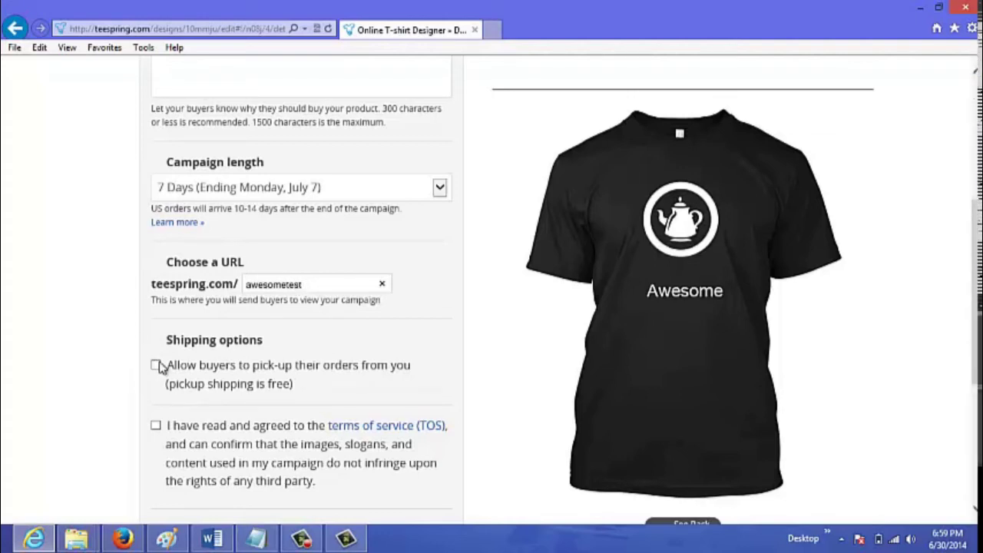
{"action": "key", "text": "Return"}
Agree to the terms of service for the campaign
{"action": "scroll", "coordinate": [169, 399], "scroll_direction": "down", "scroll_amount": 2}
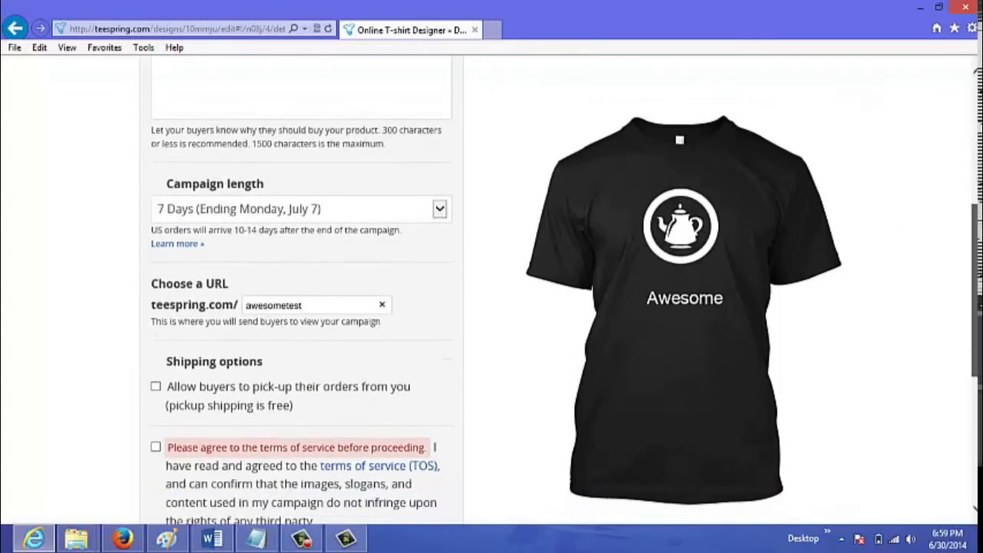
{"action": "left_click", "coordinate": [156, 391]}
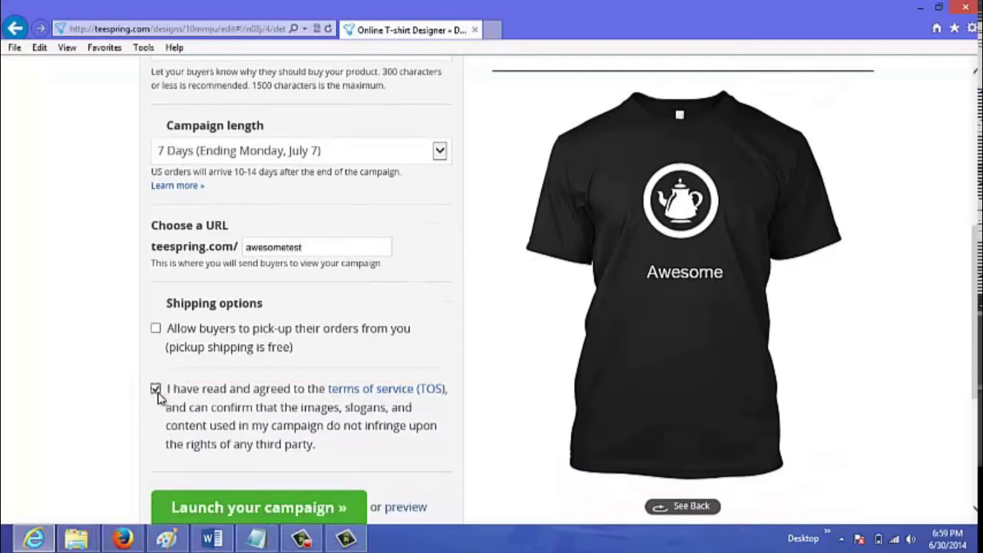
{"action": "scroll", "coordinate": [457, 329], "scroll_direction": "down", "scroll_amount": 2}
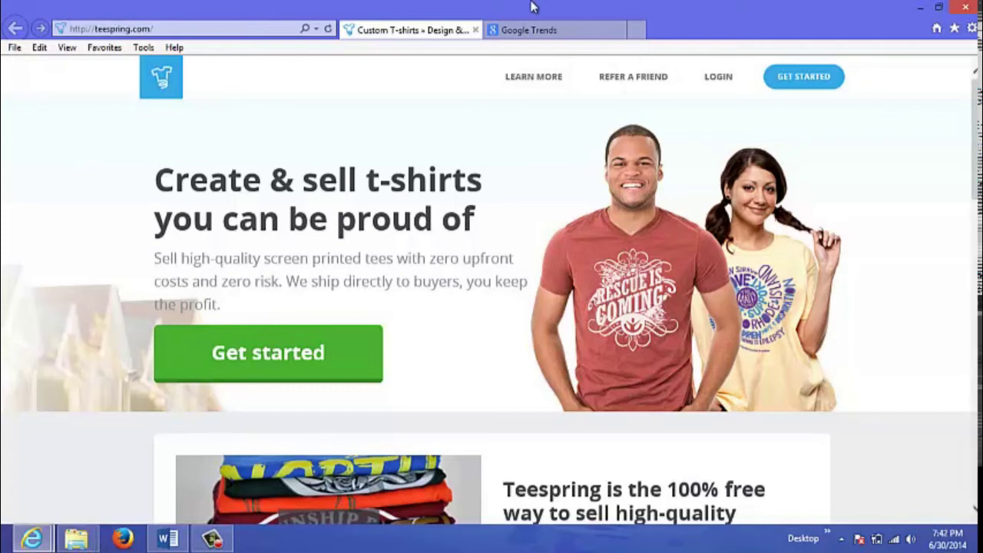
Switch to Google Trends and look at the topics suggested by its search
{"action": "left_click", "coordinate": [527, 31]}
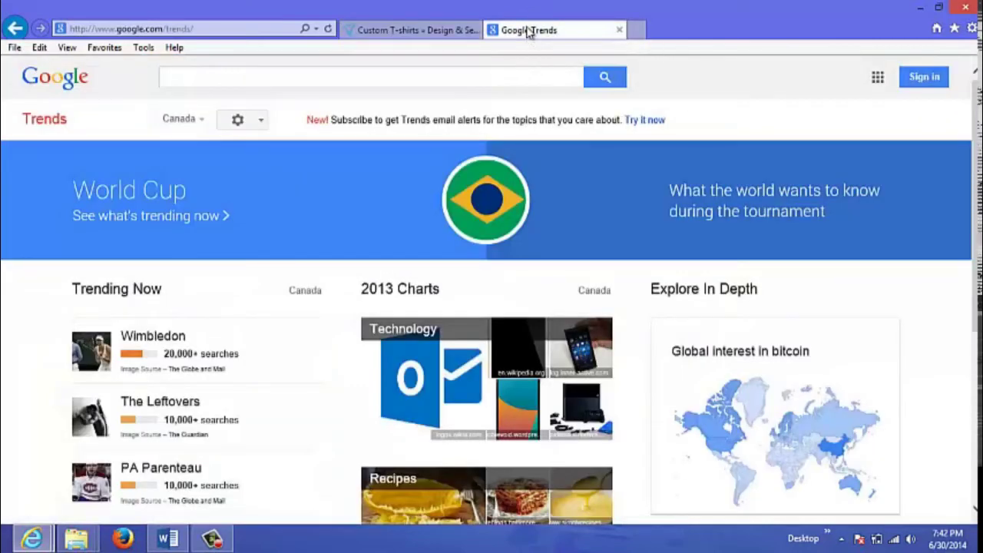
{"action": "left_click", "coordinate": [296, 75]}
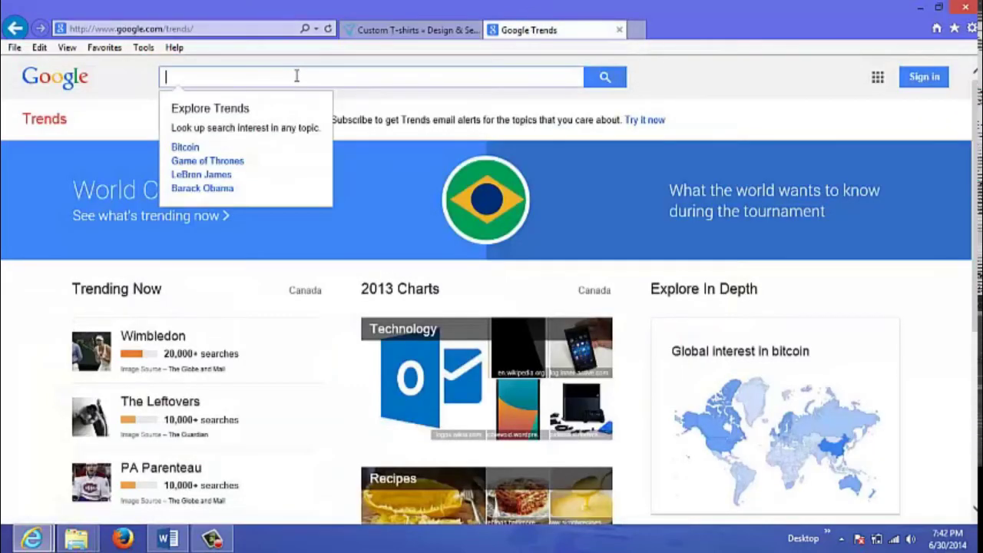
{"action": "left_click", "coordinate": [773, 119]}
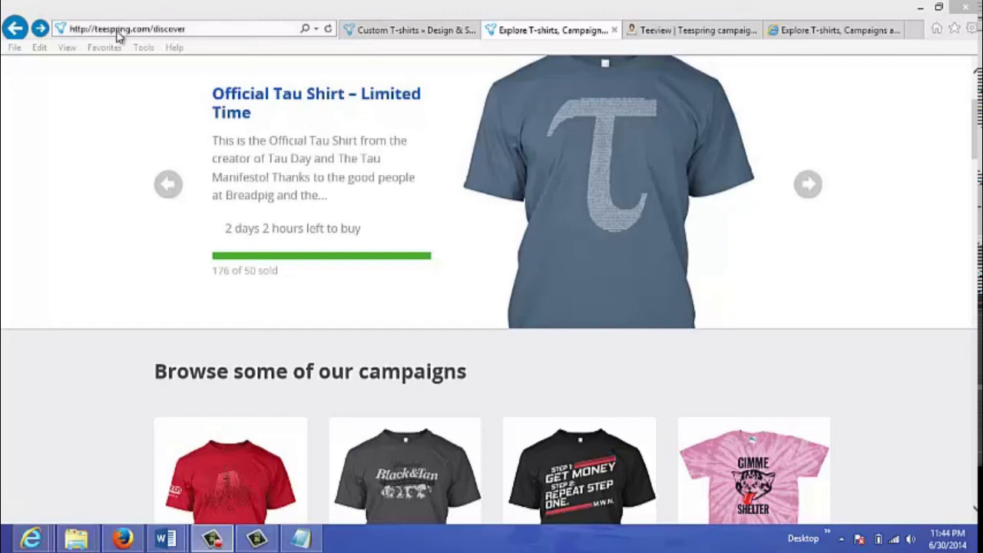
Examine the shirt designs, prices and sales against goals of the campaigns on Teespring's discover page
{"action": "left_click", "coordinate": [185, 29]}
{"action": "left_click", "coordinate": [196, 29]}
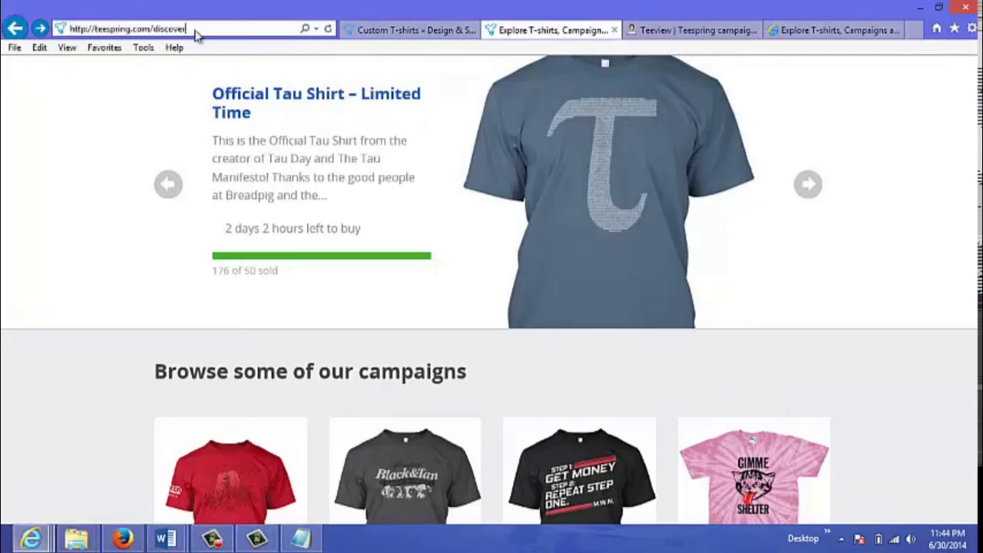
{"action": "scroll", "coordinate": [492, 292], "scroll_direction": "down", "scroll_amount": 3}
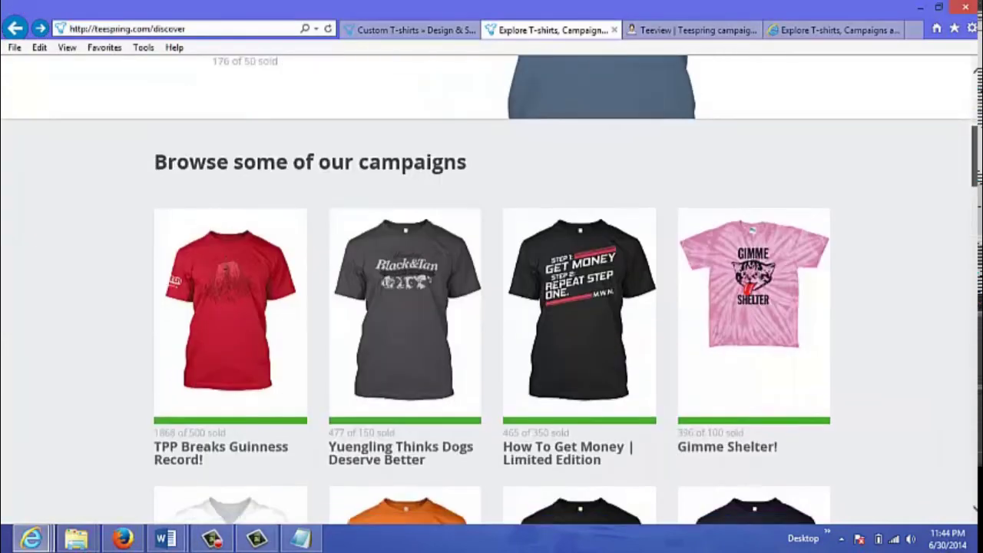
{"action": "scroll", "coordinate": [492, 292], "scroll_direction": "down", "scroll_amount": 14}
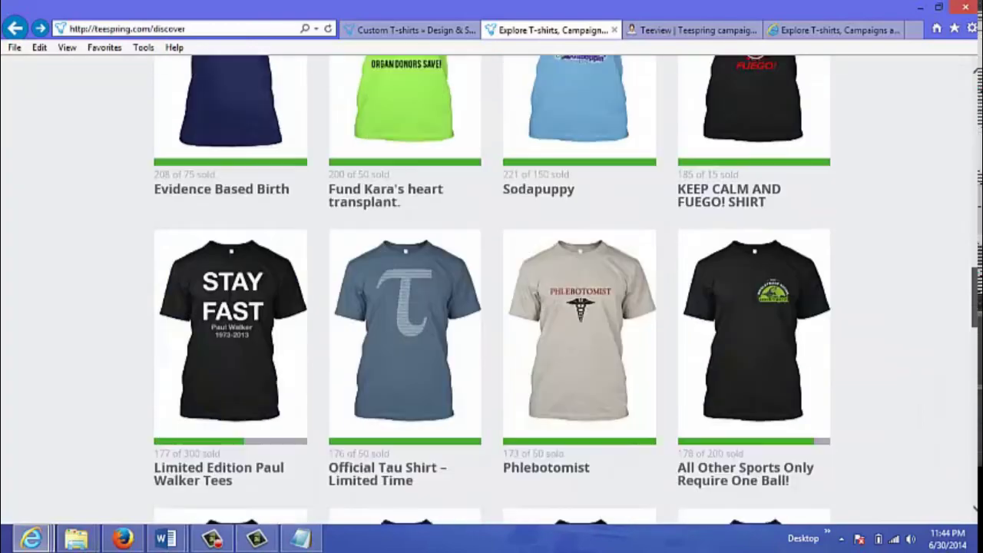
{"action": "scroll", "coordinate": [491, 291], "scroll_direction": "up", "scroll_amount": 13}
{"action": "scroll", "coordinate": [492, 292], "scroll_direction": "up", "scroll_amount": 5}
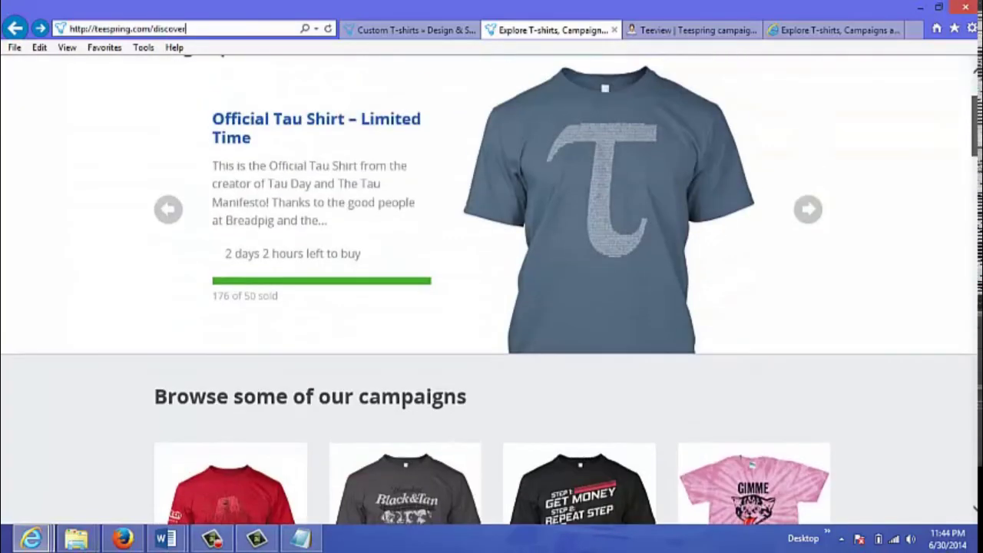
{"action": "scroll", "coordinate": [492, 292], "scroll_direction": "down", "scroll_amount": 3}
{"action": "scroll", "coordinate": [459, 274], "scroll_direction": "down", "scroll_amount": 2}
{"action": "scroll", "coordinate": [458, 275], "scroll_direction": "up", "scroll_amount": 1}
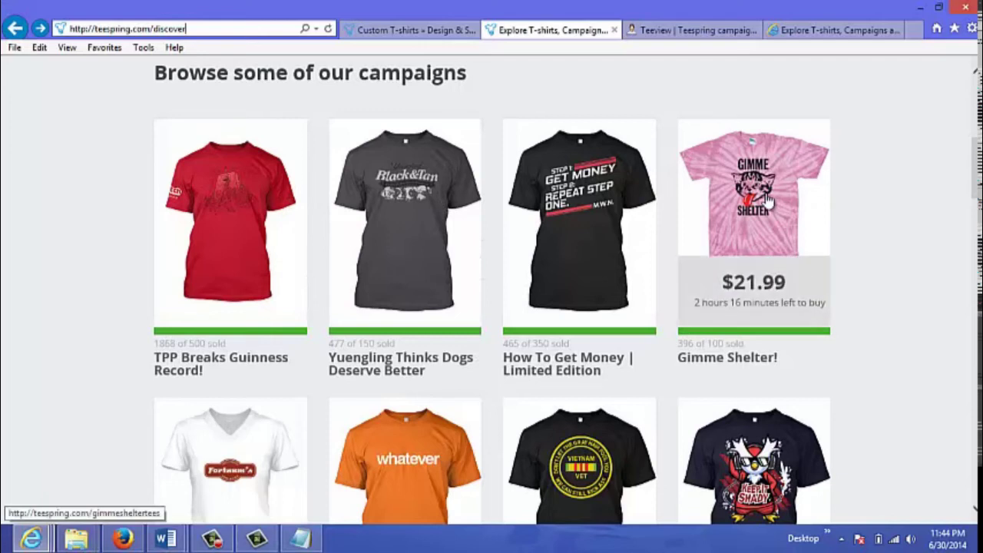
{"action": "scroll", "coordinate": [401, 300], "scroll_direction": "down", "scroll_amount": 1}
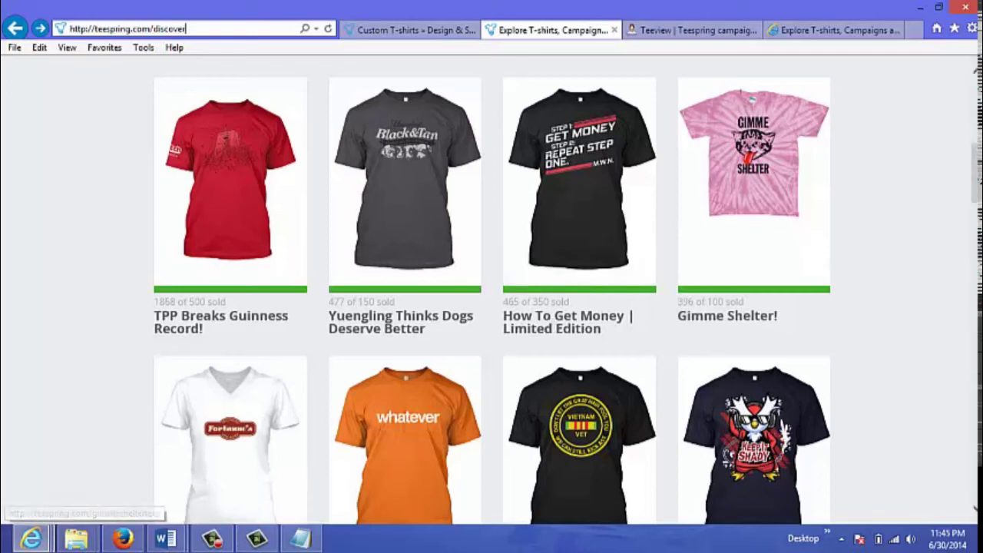
{"action": "left_click_drag", "start_coordinate": [976, 160], "coordinate": [976, 365]}
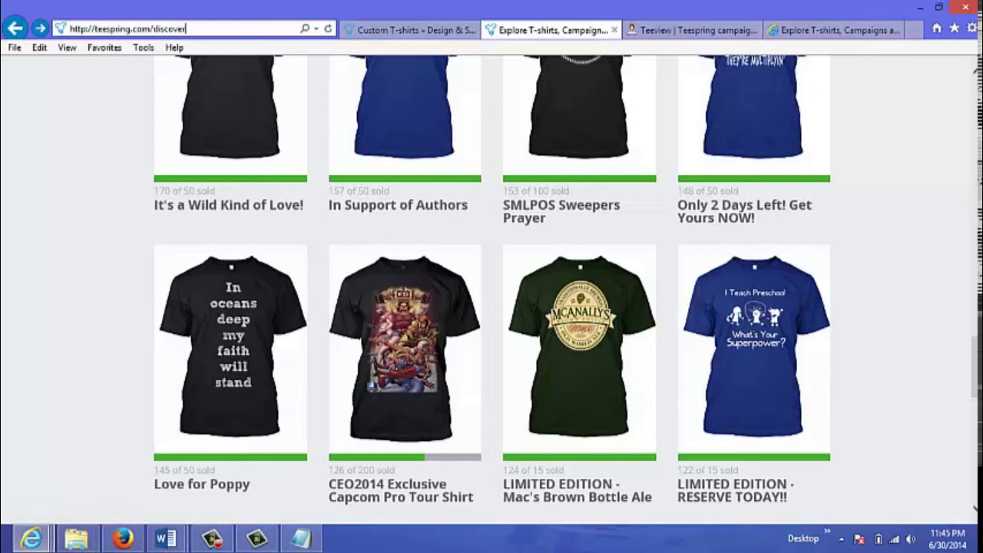
{"action": "left_click_drag", "start_coordinate": [976, 369], "coordinate": [976, 371]}
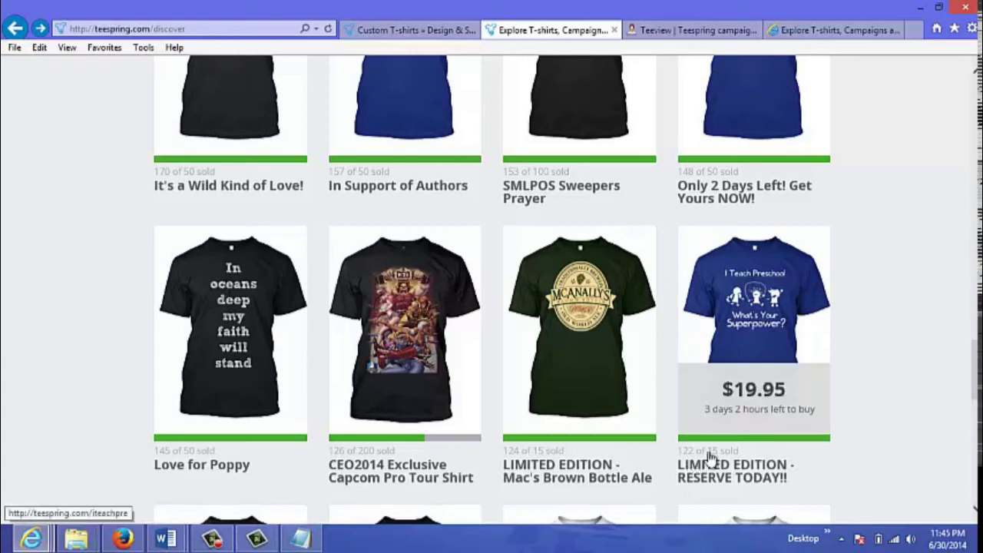
{"action": "left_click_drag", "start_coordinate": [975, 349], "coordinate": [975, 73]}
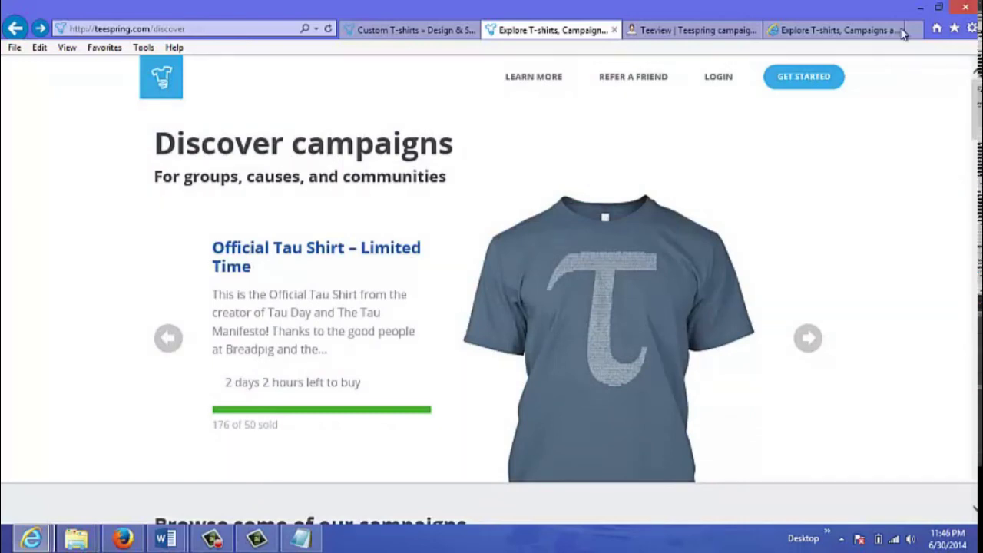
Switch to the Teeview site and look through its latest added active Teespring campaigns
{"action": "left_click", "coordinate": [649, 30]}
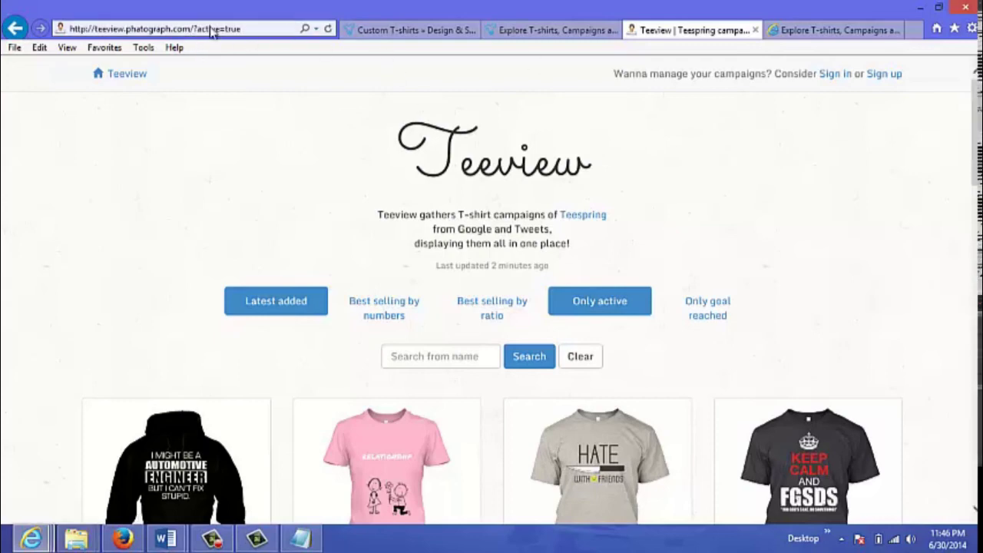
{"action": "scroll", "coordinate": [492, 307], "scroll_direction": "down", "scroll_amount": 3}
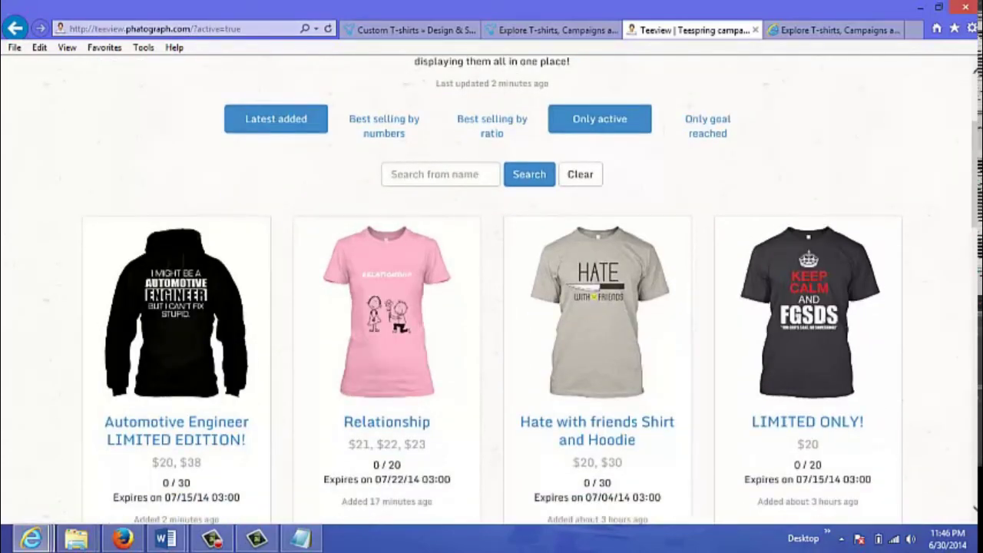
{"action": "scroll", "coordinate": [491, 307], "scroll_direction": "down", "scroll_amount": 10}
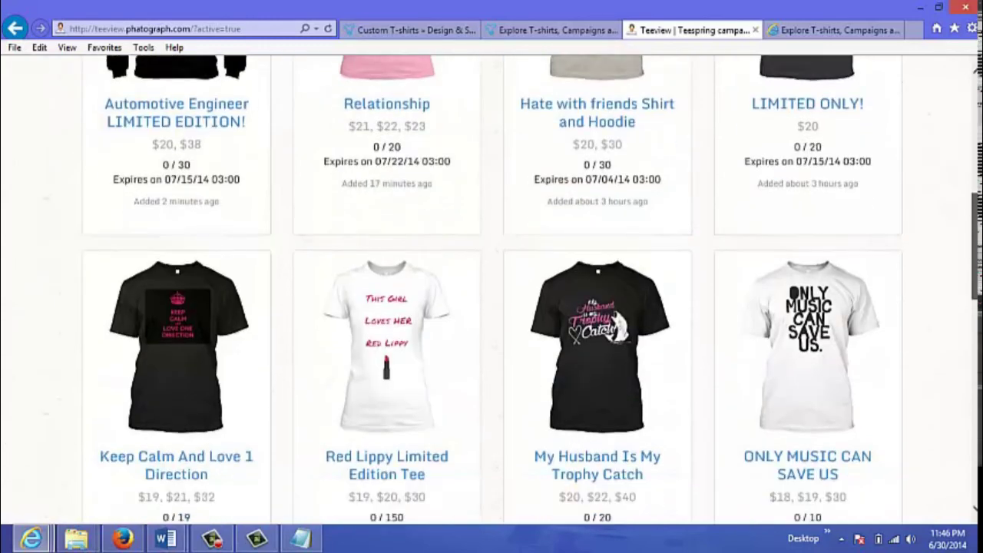
{"action": "scroll", "coordinate": [492, 307], "scroll_direction": "up", "scroll_amount": 12}
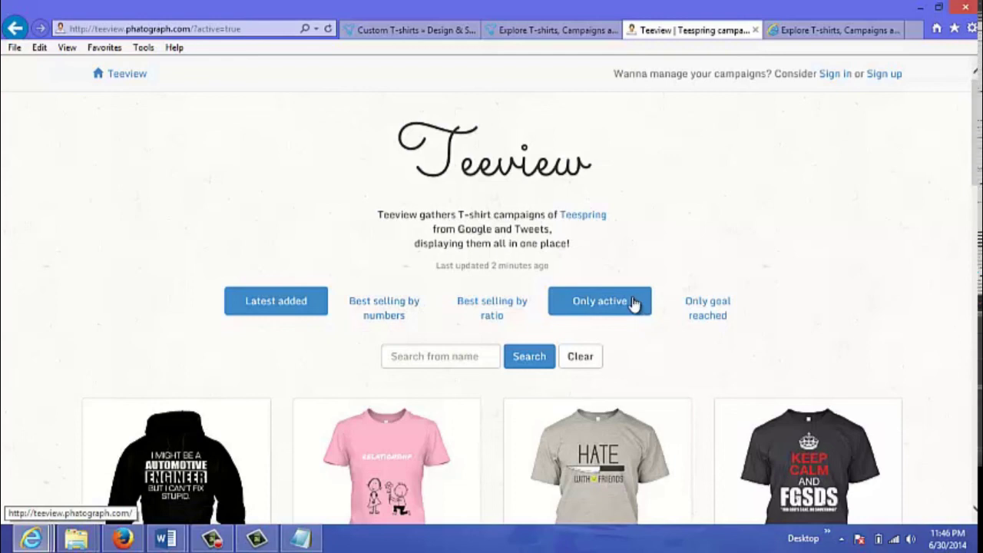
Look through Teeview's active campaigns sorted by best selling ratio, and return to Teespring's discover page
{"action": "left_click", "coordinate": [492, 307]}
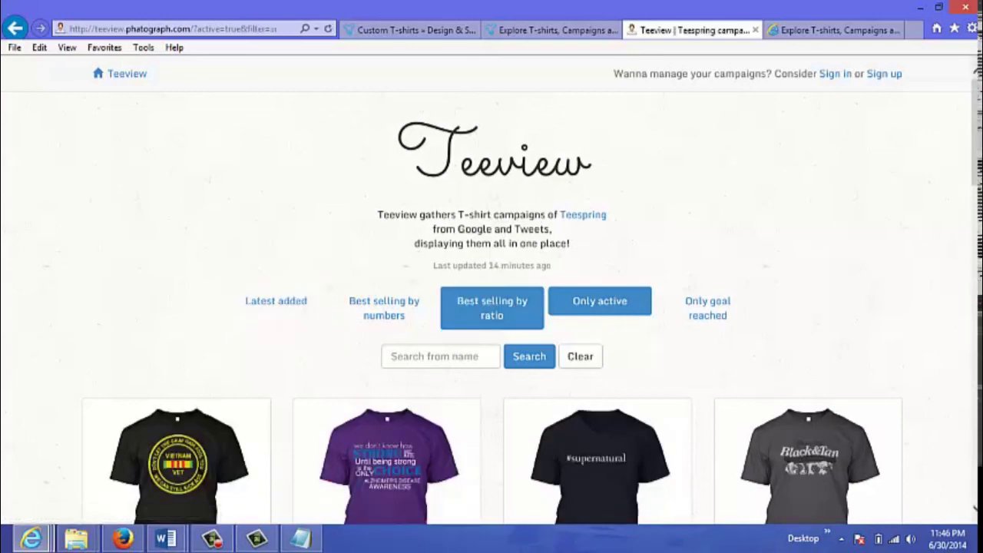
{"action": "scroll", "coordinate": [568, 261], "scroll_direction": "down", "scroll_amount": 15}
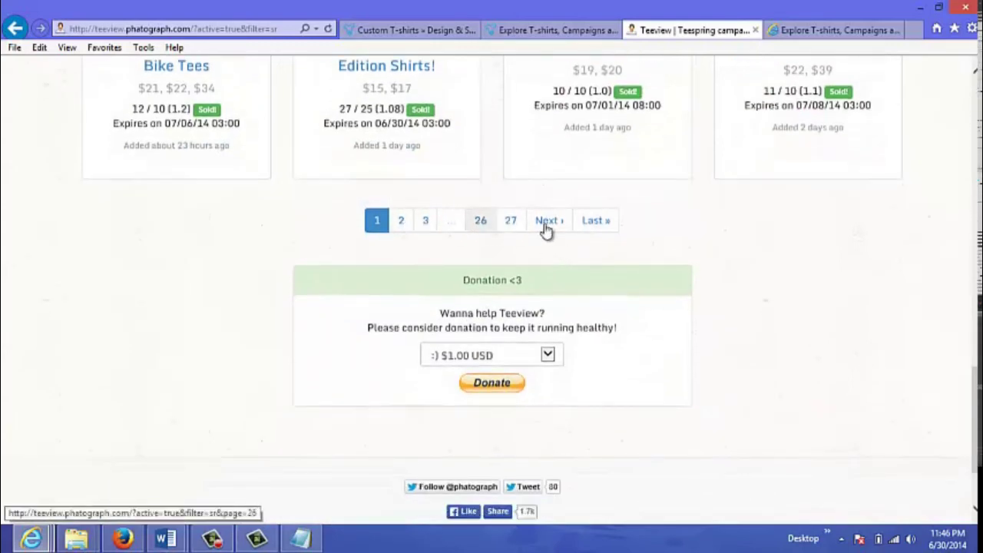
{"action": "left_click_drag", "start_coordinate": [976, 406], "coordinate": [975, 217]}
{"action": "left_click", "coordinate": [553, 30]}
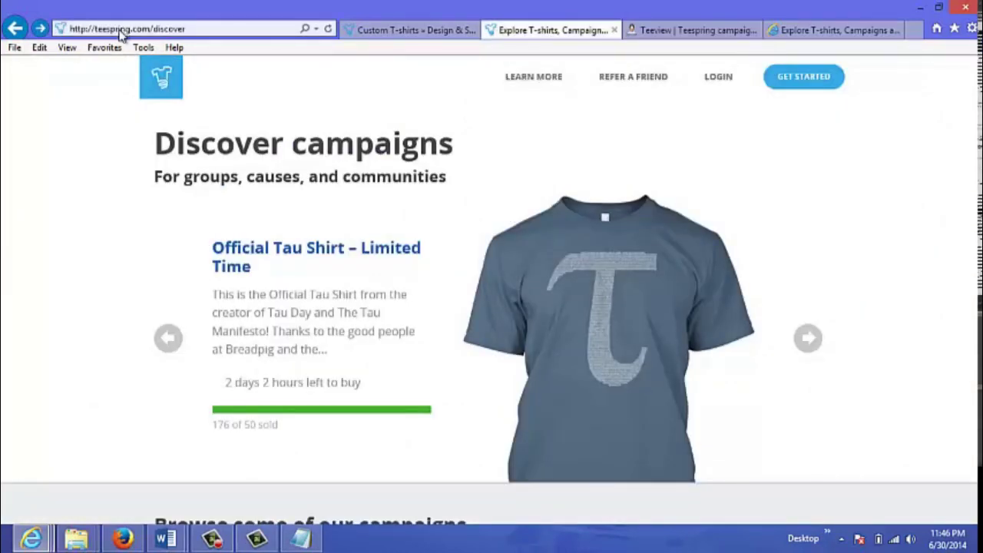
Switch to the Teescover site and look at its address and the top of its campaign browsing page
{"action": "scroll", "coordinate": [491, 292], "scroll_direction": "down", "scroll_amount": 2}
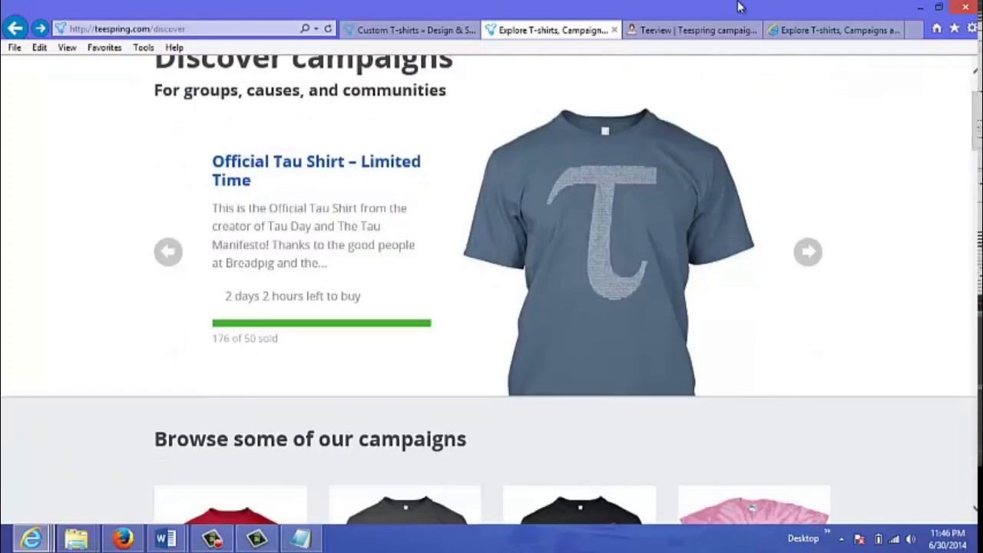
{"action": "left_click", "coordinate": [675, 38]}
{"action": "left_click", "coordinate": [819, 37]}
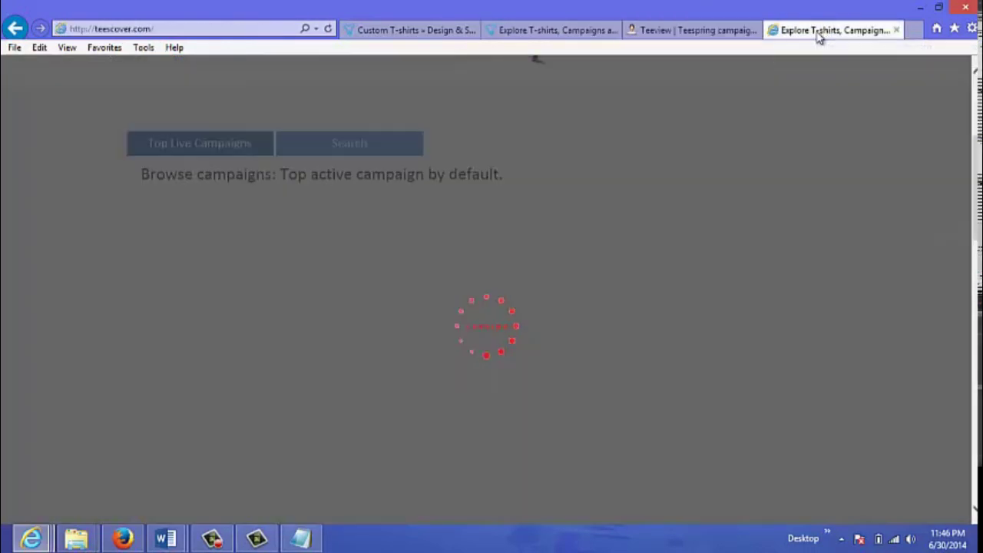
{"action": "left_click", "coordinate": [164, 29]}
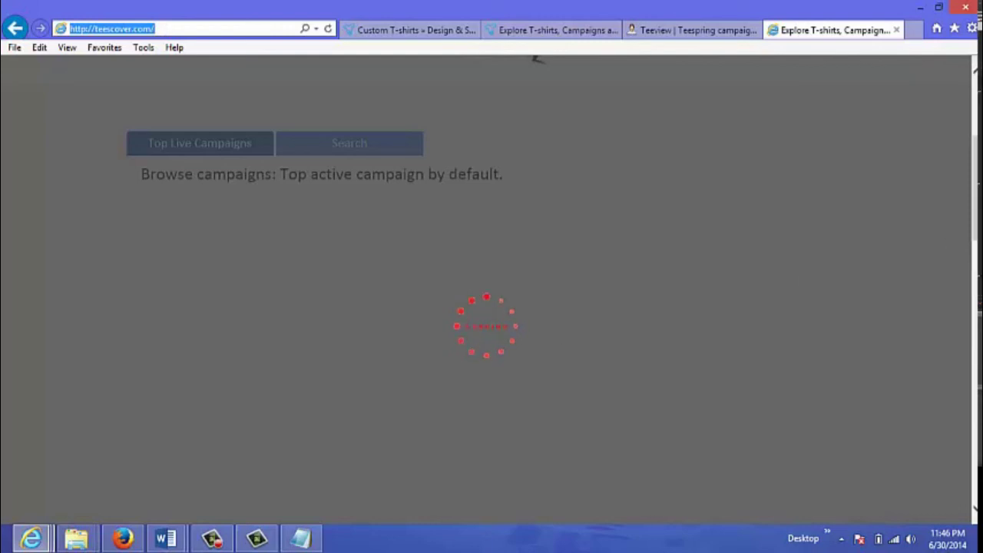
{"action": "left_click_drag", "start_coordinate": [975, 206], "coordinate": [974, 118]}
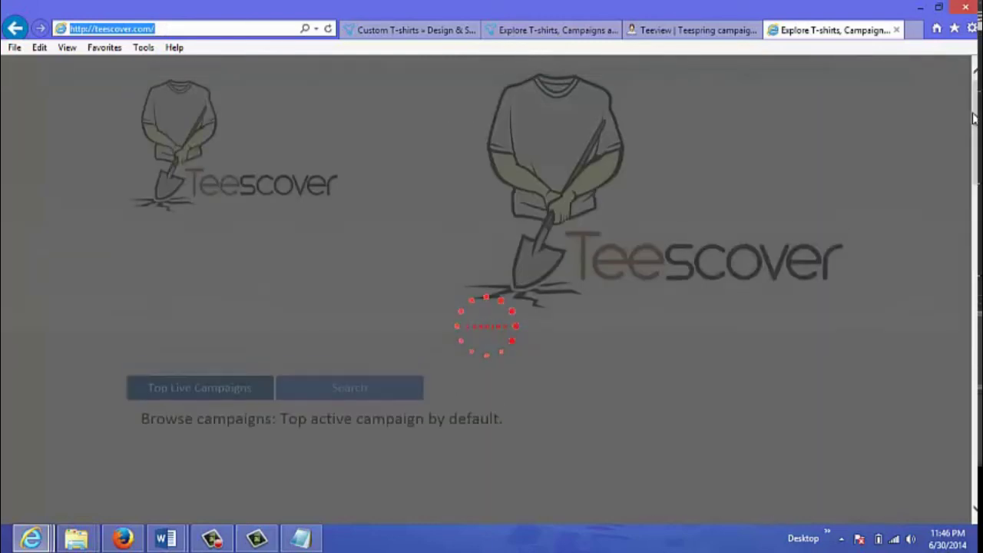
Revisit Teespring's discover page, return to Teescover and look through its area for top active campaigns
{"action": "left_click", "coordinate": [492, 31]}
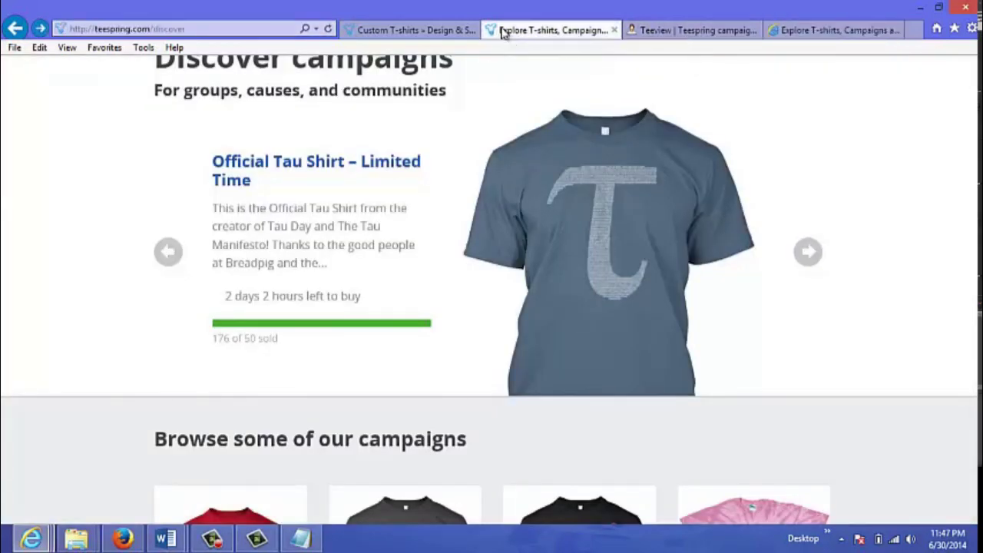
{"action": "left_click", "coordinate": [827, 35]}
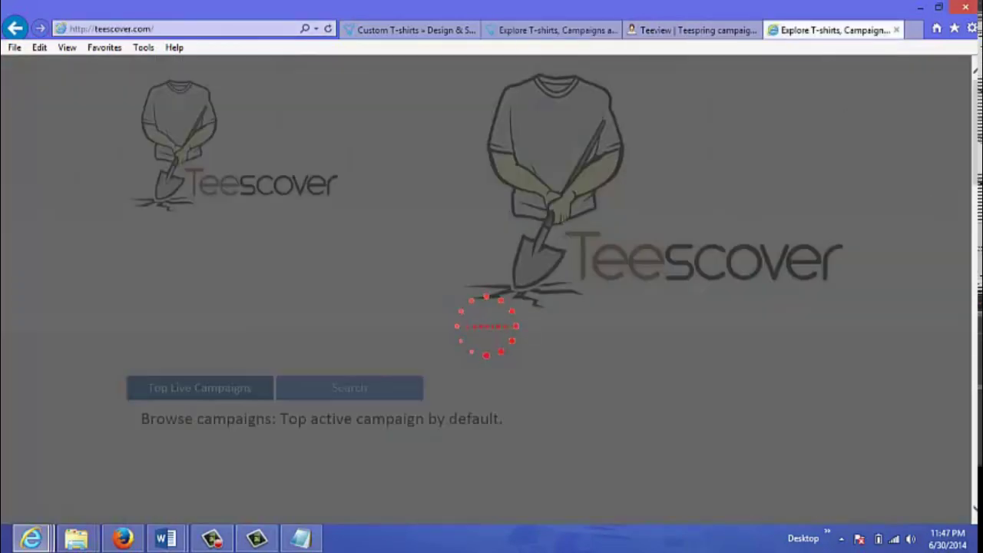
{"action": "left_click_drag", "start_coordinate": [975, 167], "coordinate": [976, 247]}
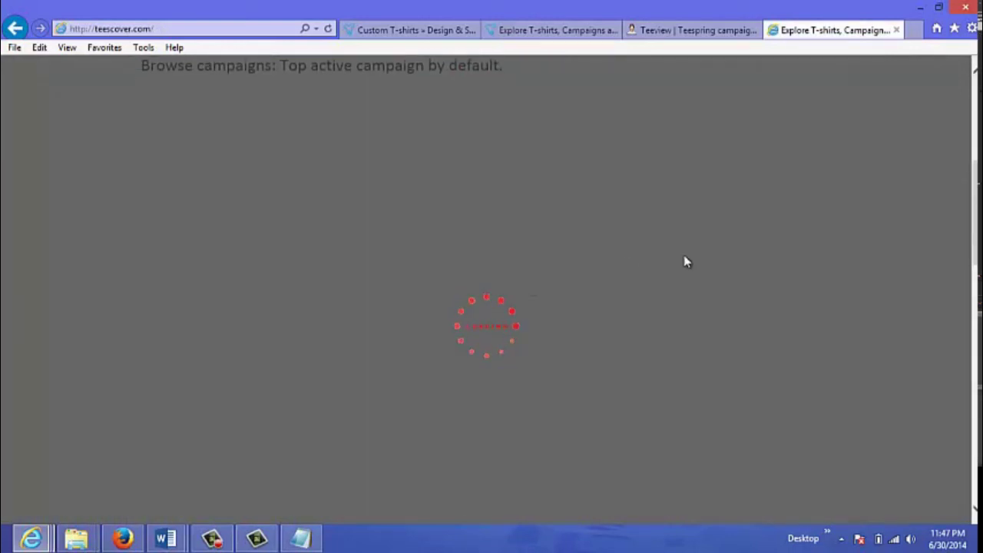